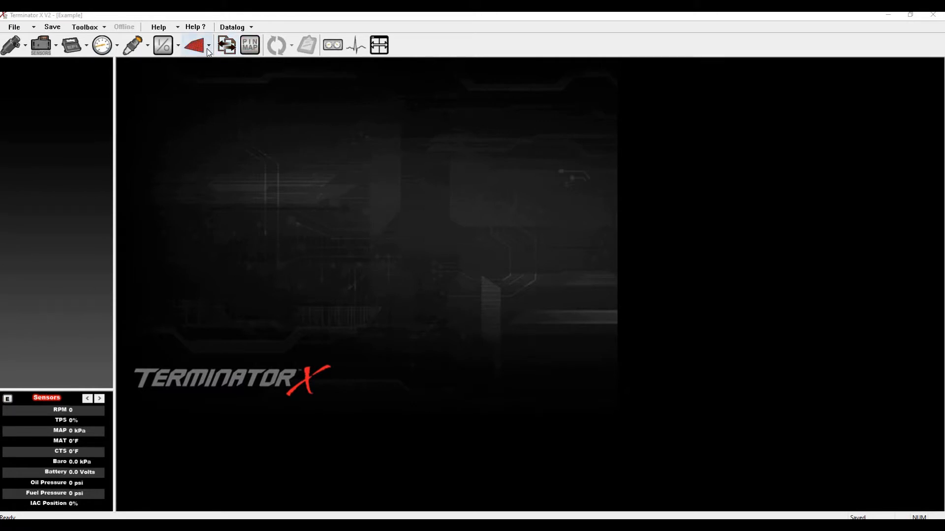
# Add the AT.transmission individual configuration from the Transmission folder of the configuration library.
pyautogui.click(104, 29)
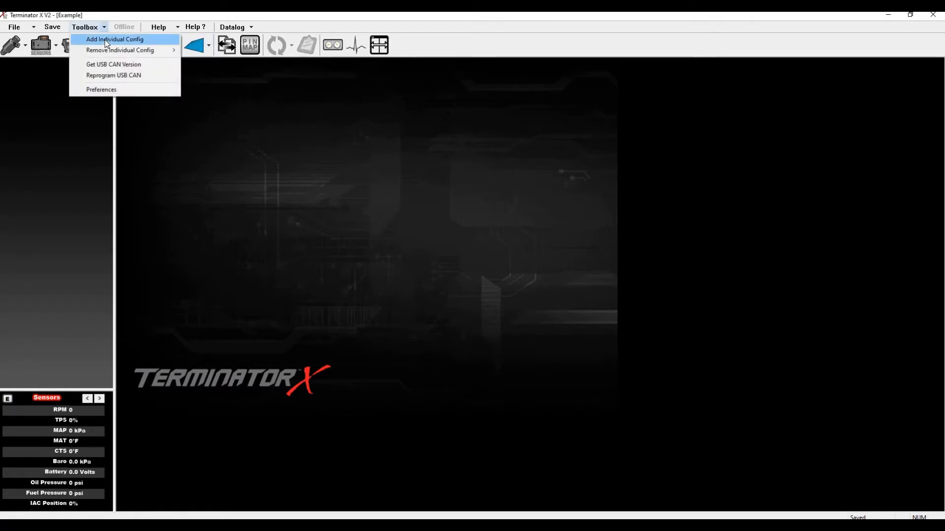
pyautogui.click(106, 44)
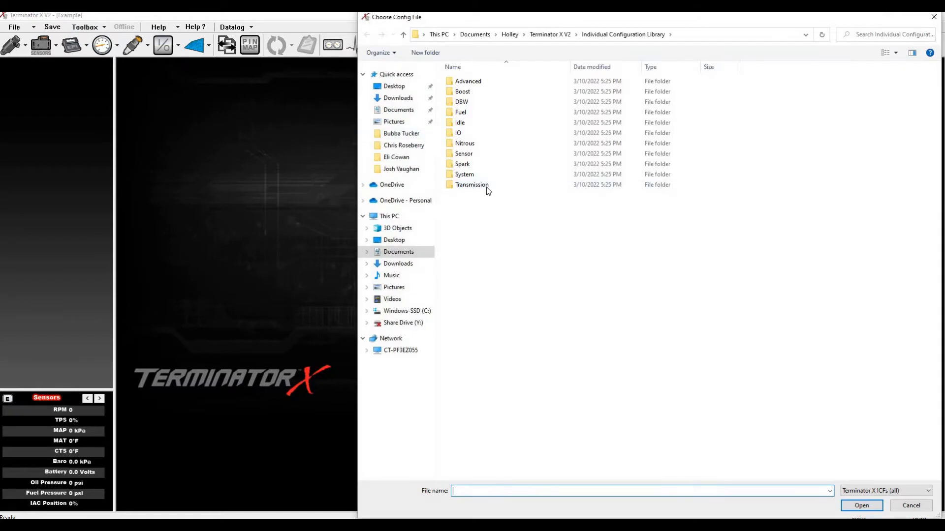
pyautogui.doubleClick(473, 185)
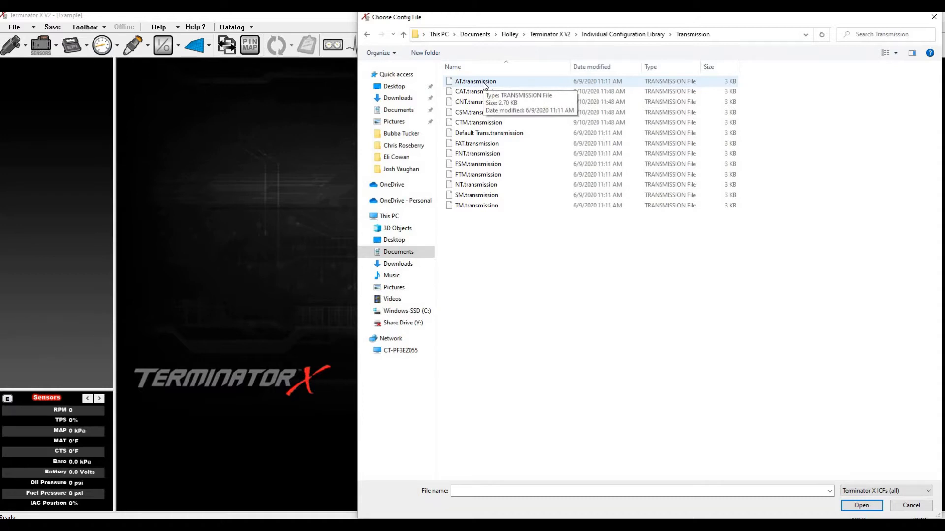
pyautogui.doubleClick(484, 85)
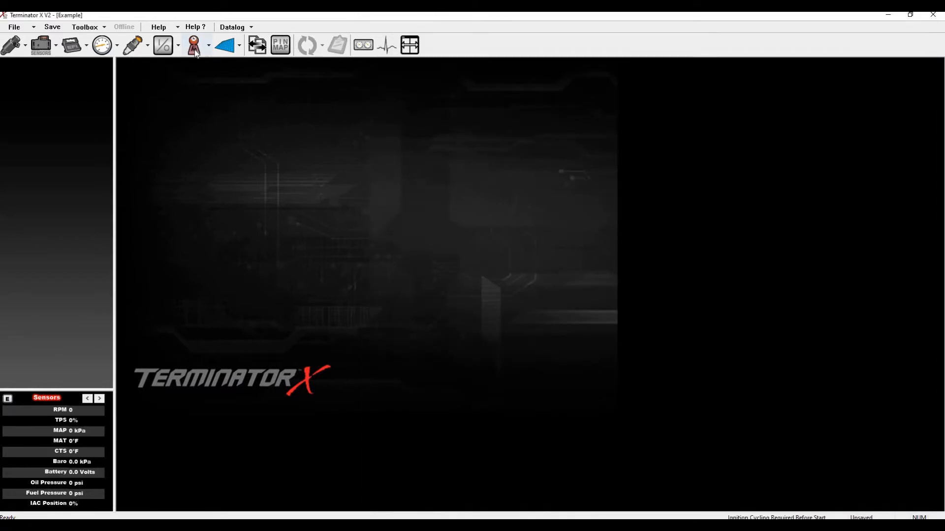
# Open the transmission setup and choose GM 4L80/5E as the transmission type.
pyautogui.click(195, 49)
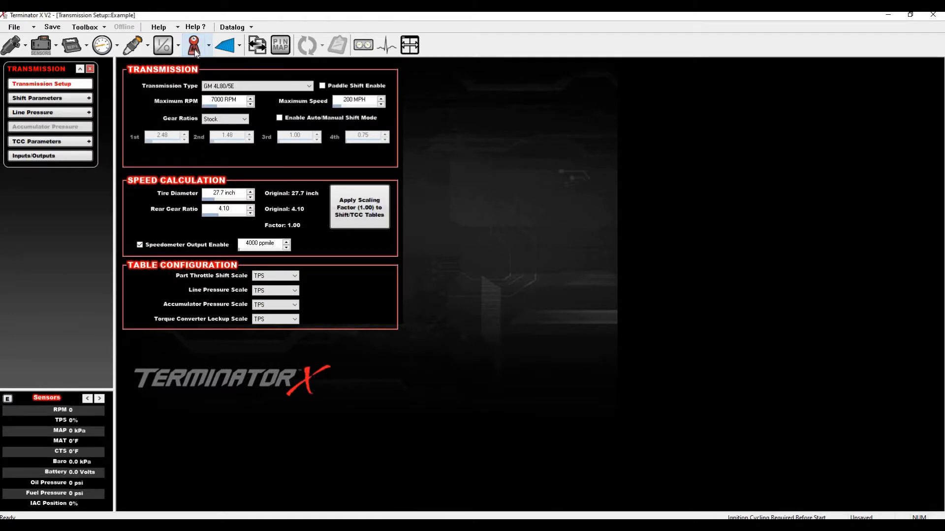
pyautogui.click(267, 86)
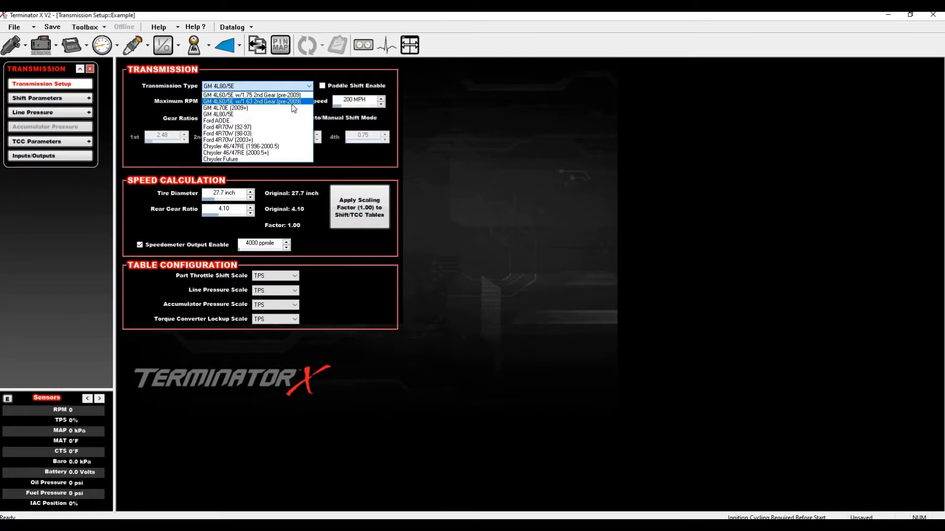
pyautogui.click(228, 114)
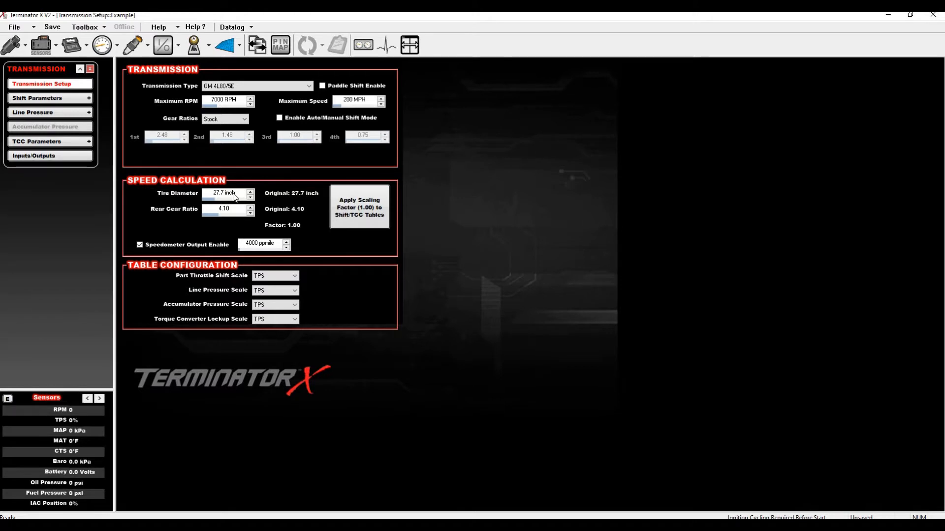
# Set the tire diameter to 28 inch and rear gear ratio to 3.73, and apply the scaling factor to the Shift/TCC tables.
pyautogui.click(234, 196)
pyautogui.write('28')
pyautogui.click(236, 214)
pyautogui.write('3.73')
pyautogui.click(370, 211)
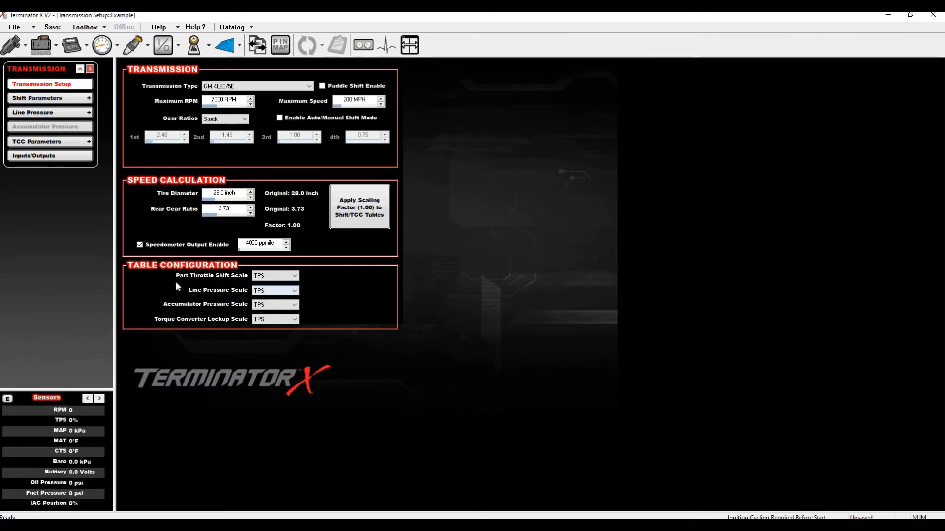
# Keep the part throttle shift scale on TPS and set the line pressure scale to MAP.
pyautogui.click(265, 280)
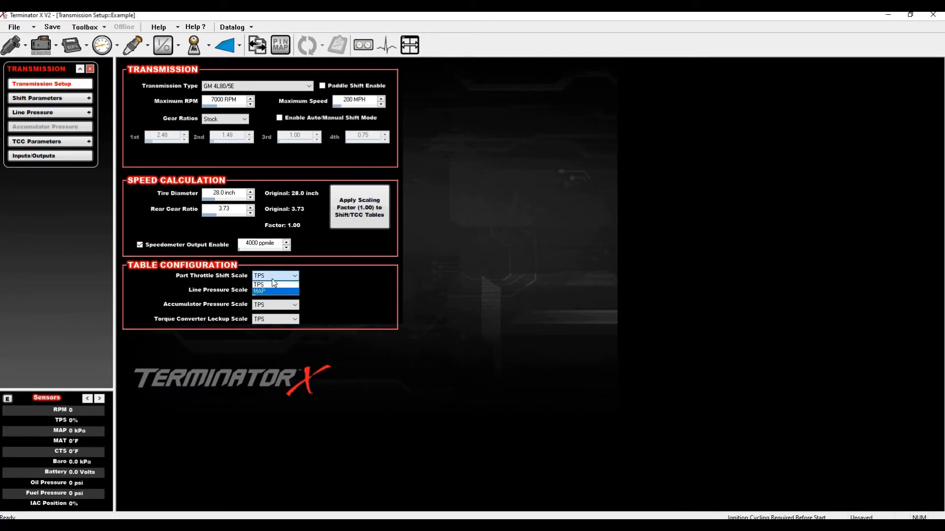
pyautogui.click(273, 285)
pyautogui.click(274, 277)
pyautogui.click(274, 285)
pyautogui.click(265, 291)
pyautogui.click(270, 306)
# Review the 1st-2nd up/down shift speed curves against the transmission setup and the WOT shift settings.
pyautogui.click(41, 100)
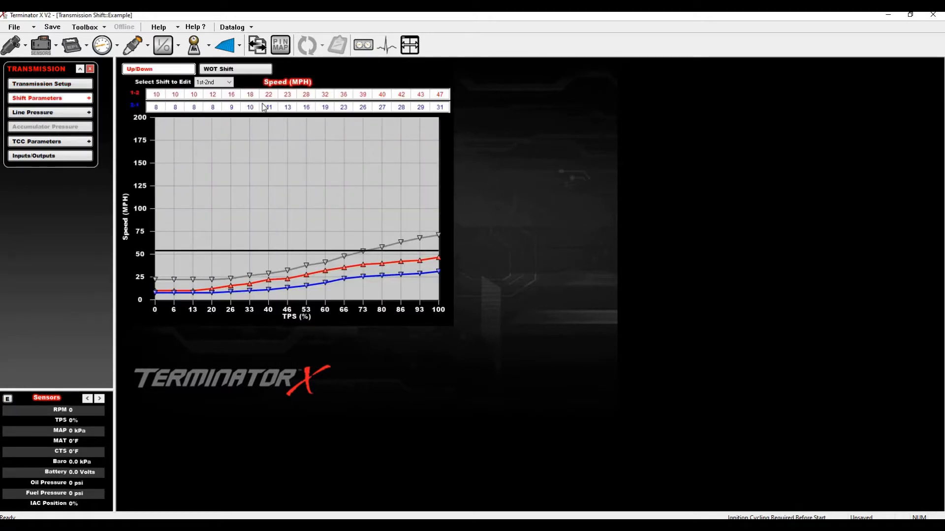
pyautogui.click(223, 71)
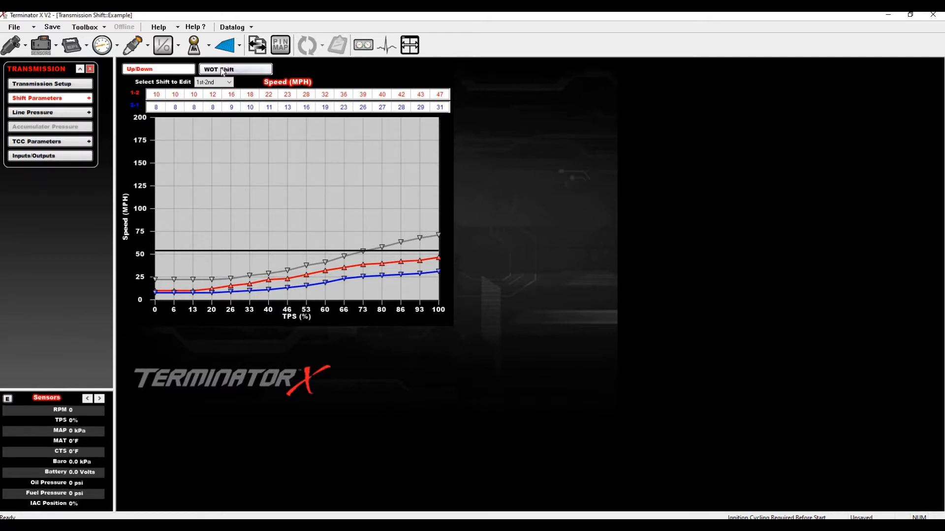
pyautogui.click(168, 70)
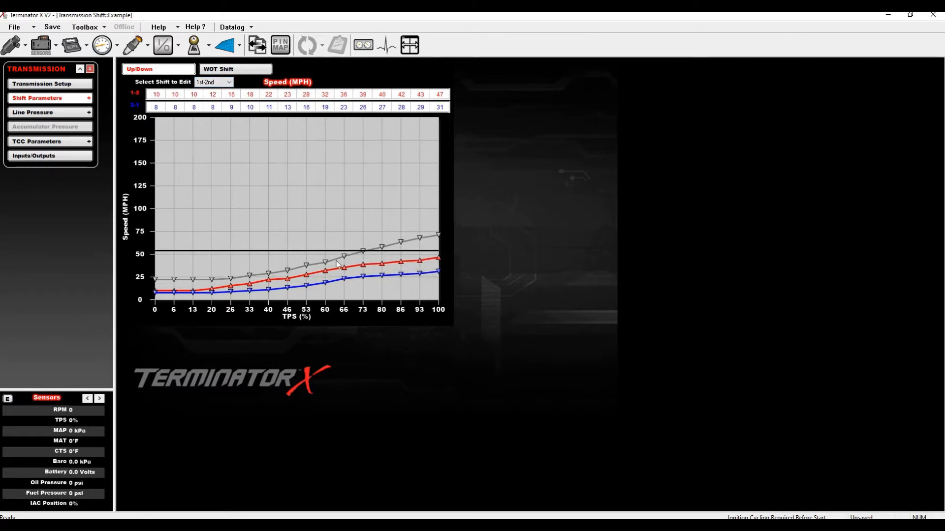
pyautogui.click(58, 86)
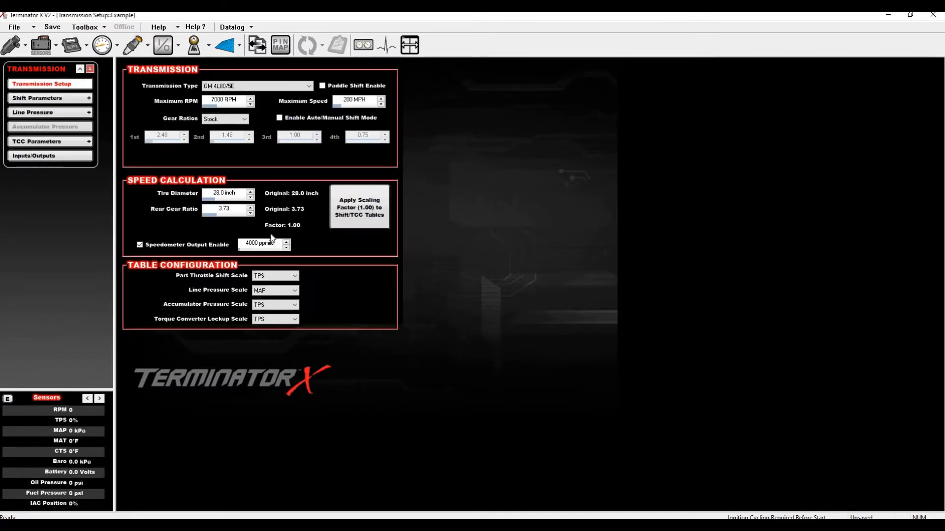
pyautogui.click(52, 99)
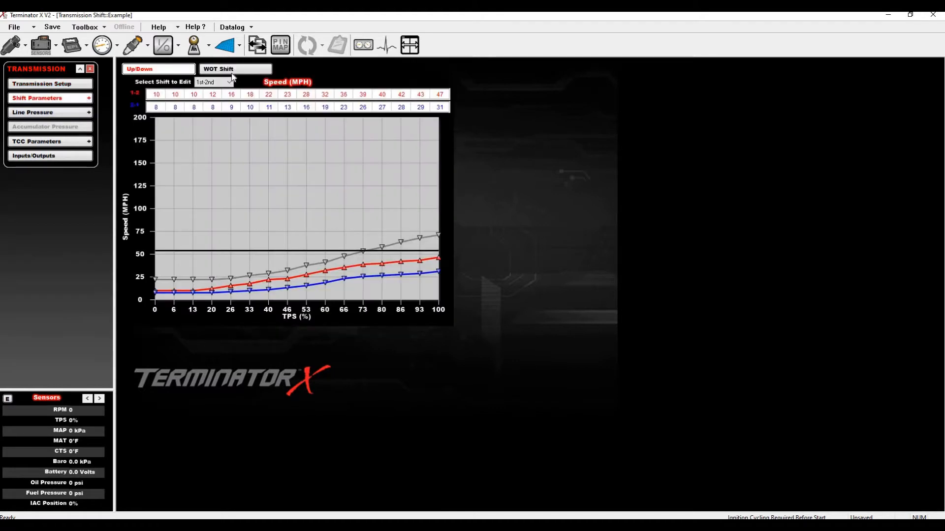
pyautogui.click(231, 71)
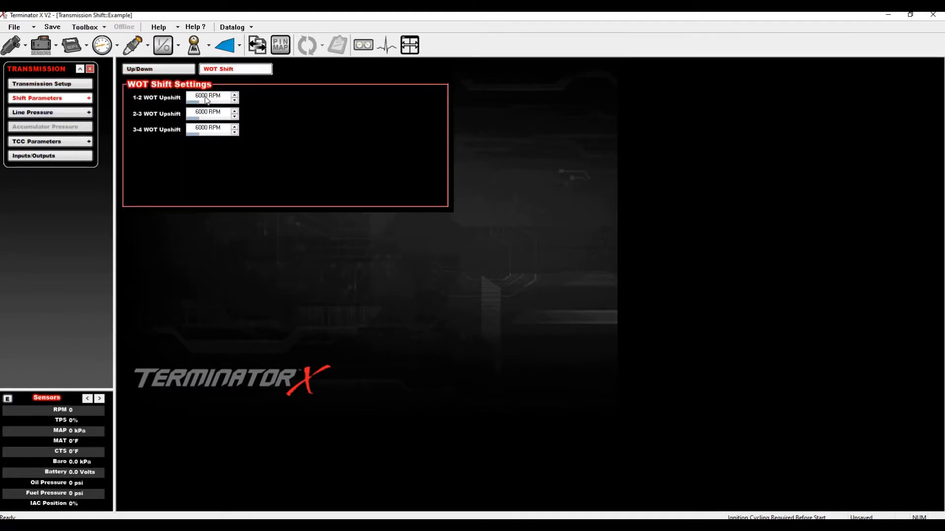
pyautogui.click(157, 72)
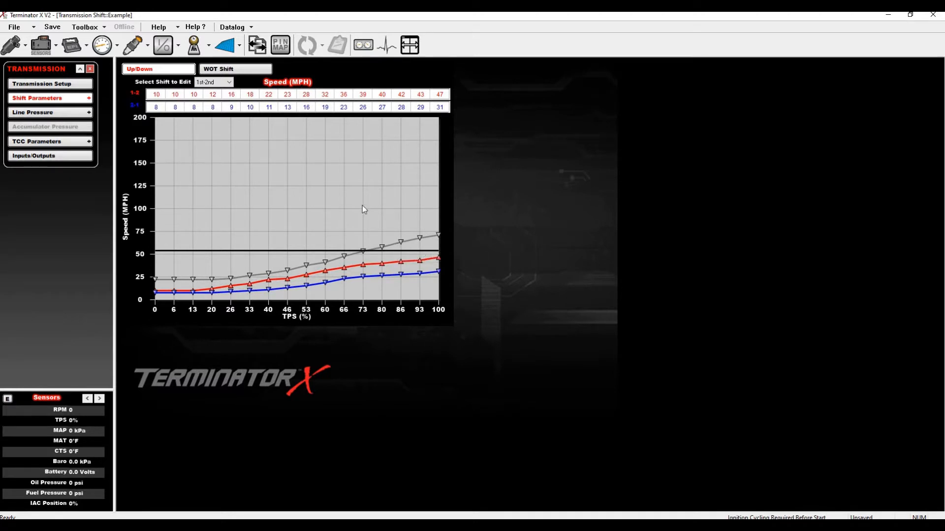
# Set the 1-2, 2-3 and 3-4 WOT upshifts to 7000 RPM each.
pyautogui.click(221, 71)
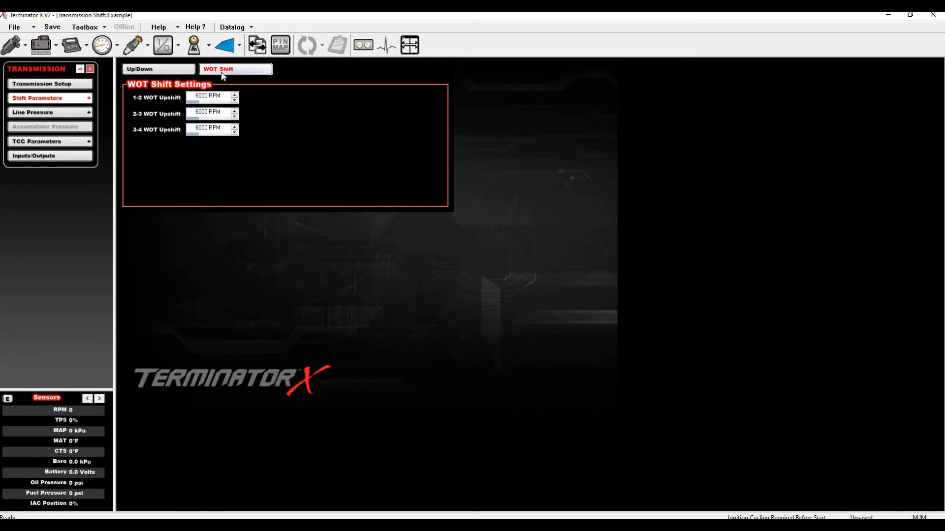
pyautogui.click(218, 98)
pyautogui.write('7000')
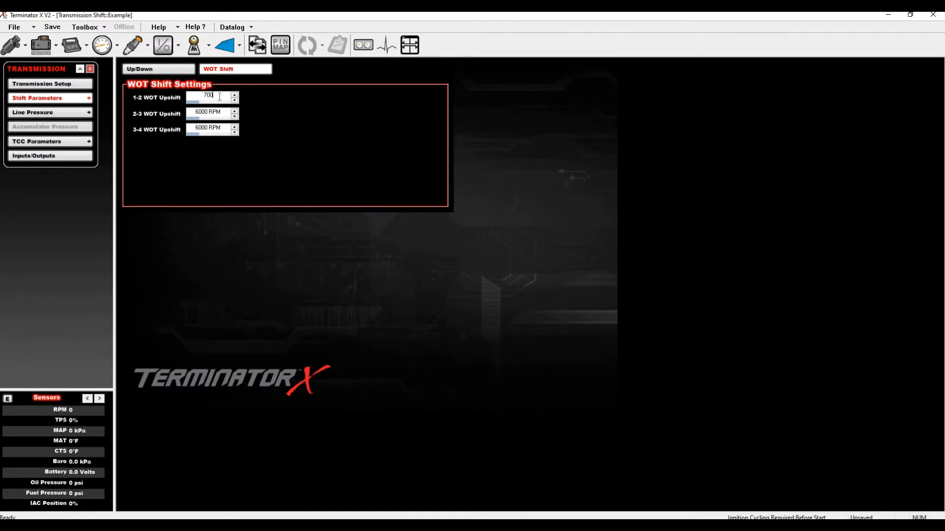
pyautogui.click(215, 113)
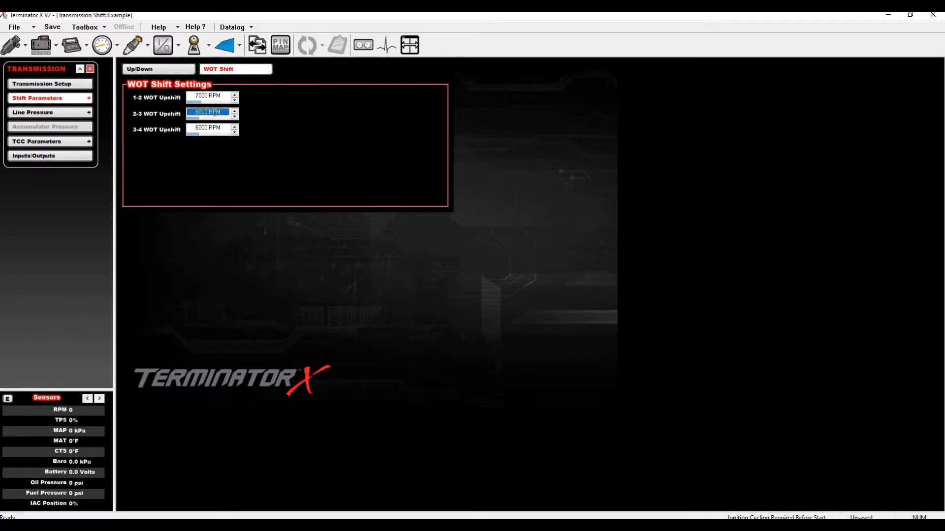
pyautogui.write('7000')
pyautogui.click(208, 129)
pyautogui.write('7000')
# Raise the 1-2 upshift curve to 61 MPH at 93% TPS and 62 MPH at 100% TPS.
pyautogui.click(154, 74)
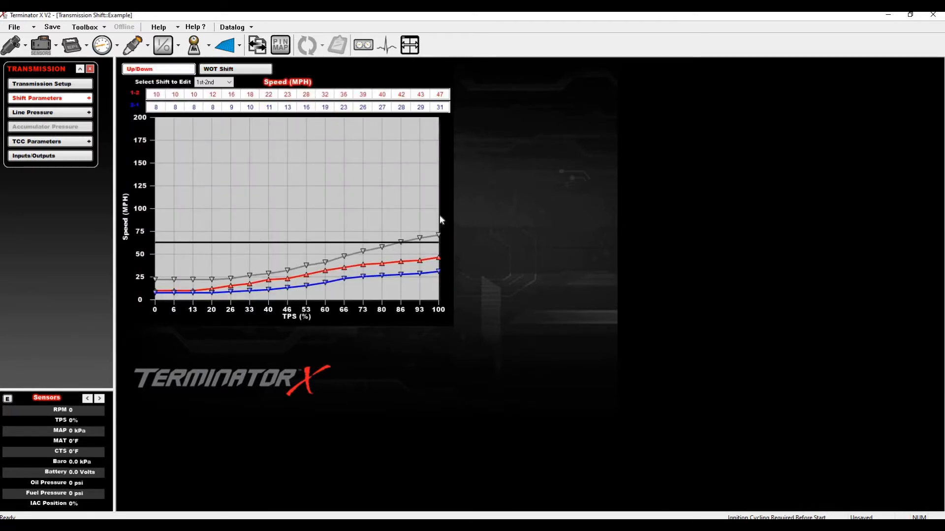
pyautogui.moveTo(440, 255)
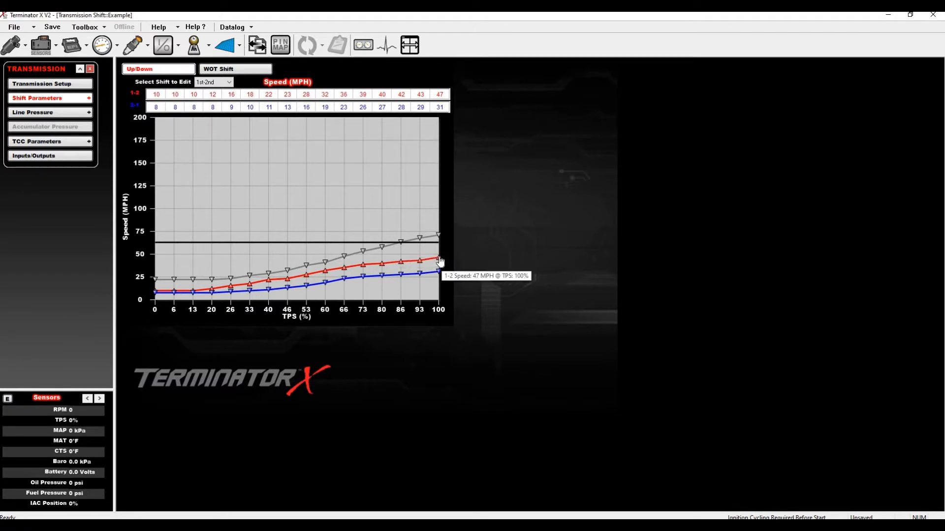
pyautogui.moveTo(441, 252); pyautogui.dragTo(420, 247)
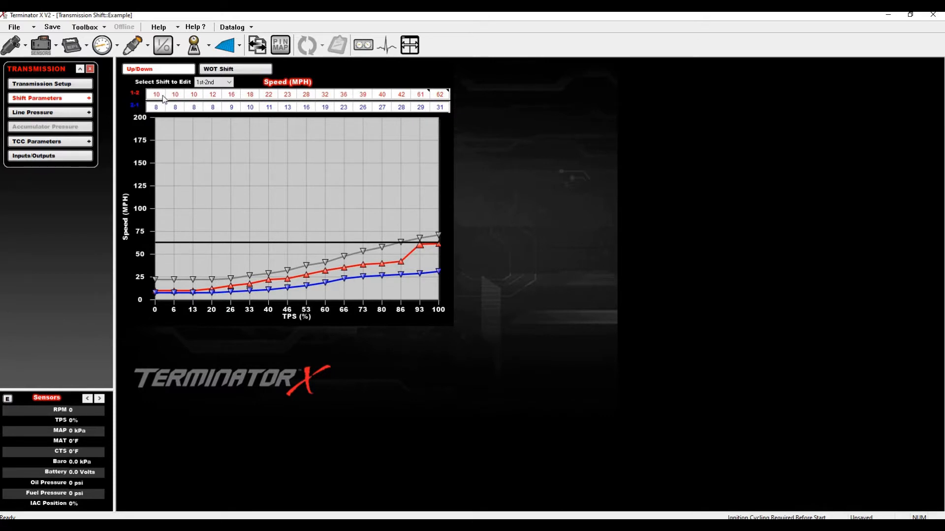
# Raise the 1-2 upshift speeds from 0% to 86% TPS together, from 15 MPH at 0% up to 52 MPH at 86%.
pyautogui.moveTo(157, 94); pyautogui.dragTo(401, 98)
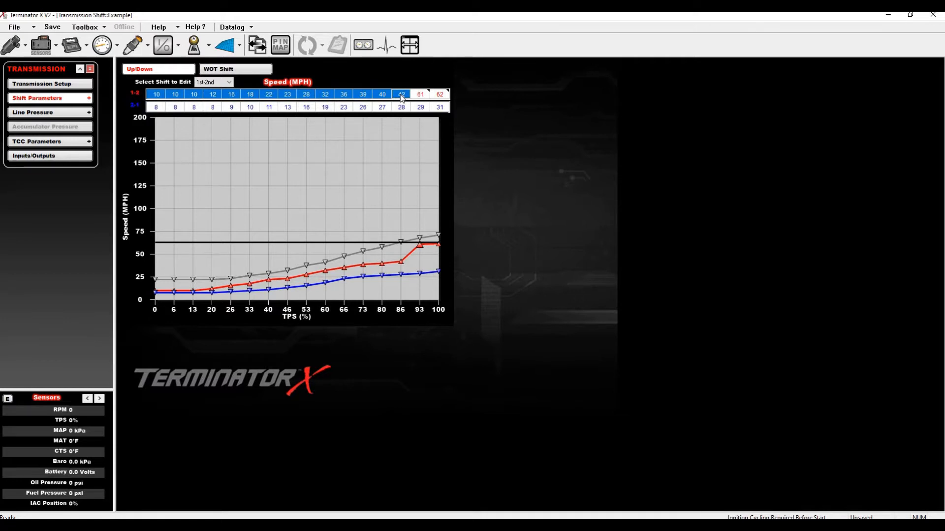
pyautogui.press('+')
pyautogui.press('+')
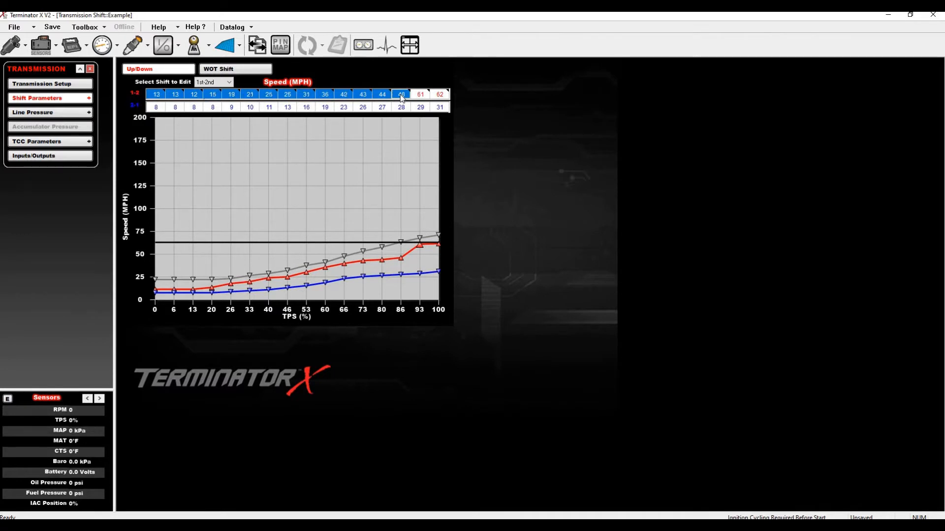
pyautogui.press('+')
pyautogui.press('+')
pyautogui.press('+')
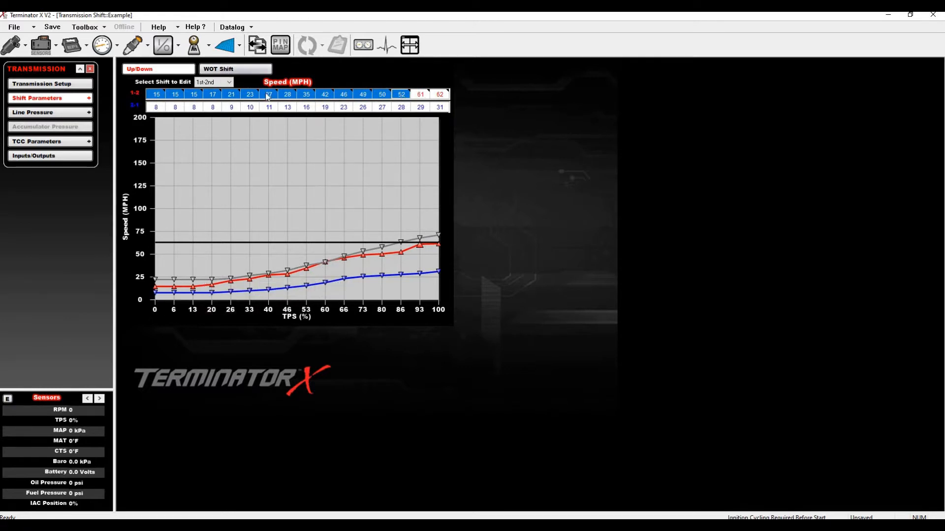
# Smooth the 1-2 upshift speeds from 26% to 66% TPS and raise the 80% and 86% points to 55 and 60 MPH.
pyautogui.moveTo(231, 94); pyautogui.dragTo(343, 94)
pyautogui.rightClick(344, 94)
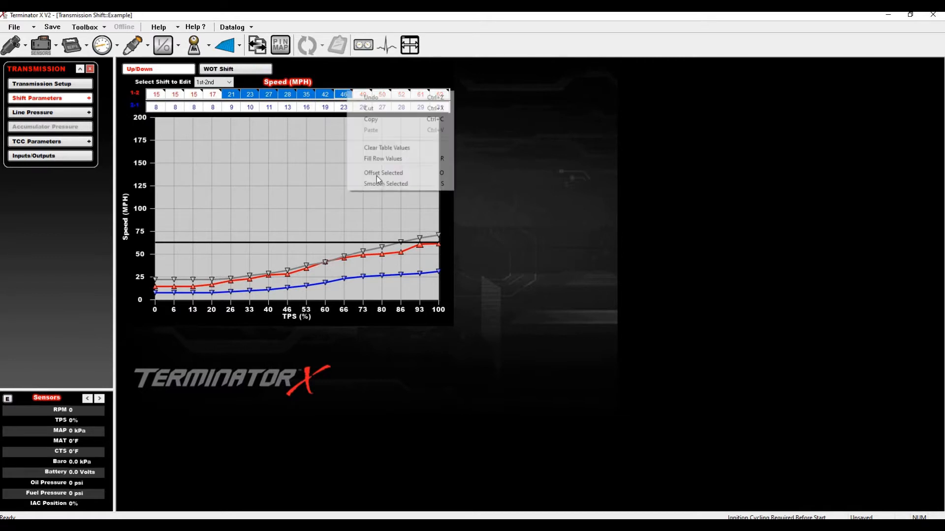
pyautogui.click(379, 184)
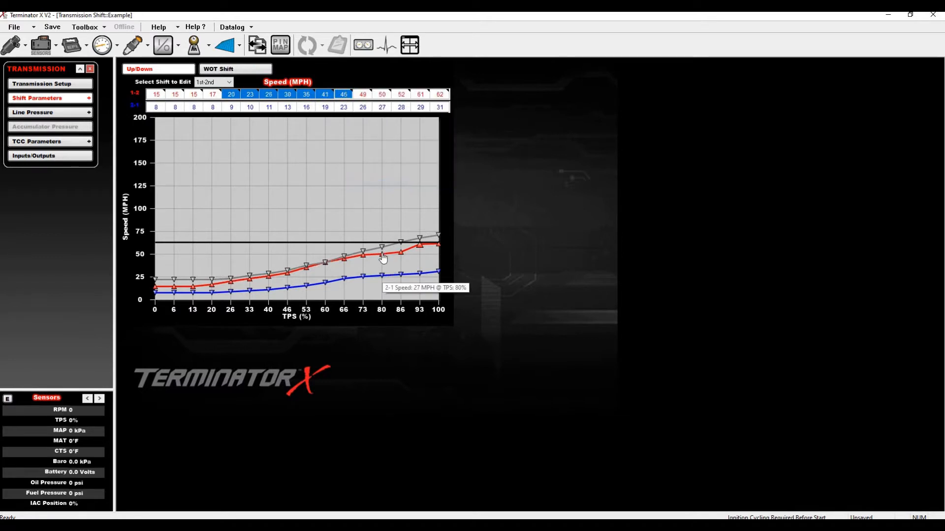
pyautogui.moveTo(382, 254); pyautogui.dragTo(402, 246)
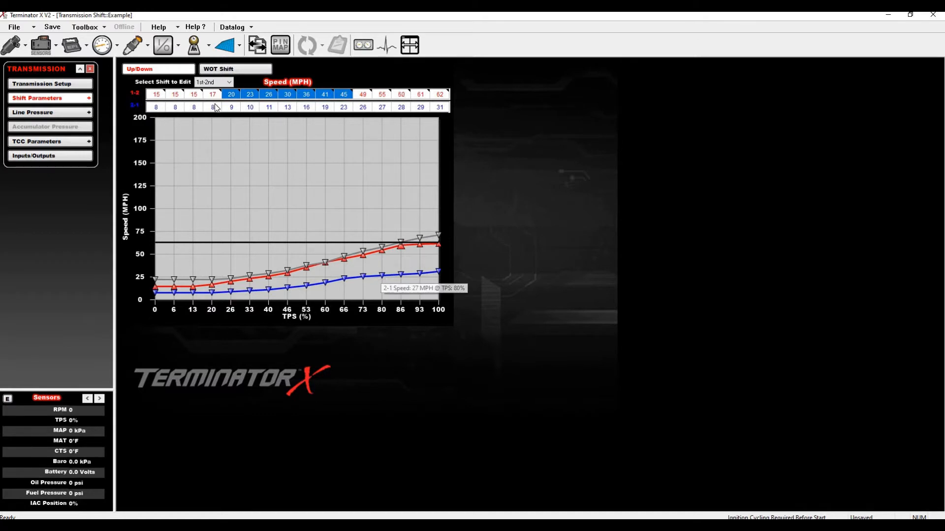
# Raise the entire 2-1 downshift speed row slightly, up to 33 MPH at 100% TPS.
pyautogui.moveTo(215, 105); pyautogui.dragTo(224, 105)
pyautogui.moveTo(158, 105); pyautogui.dragTo(441, 114)
pyautogui.hotkey('ctrl', 'Up')
pyautogui.hotkey('ctrl', 'Up')
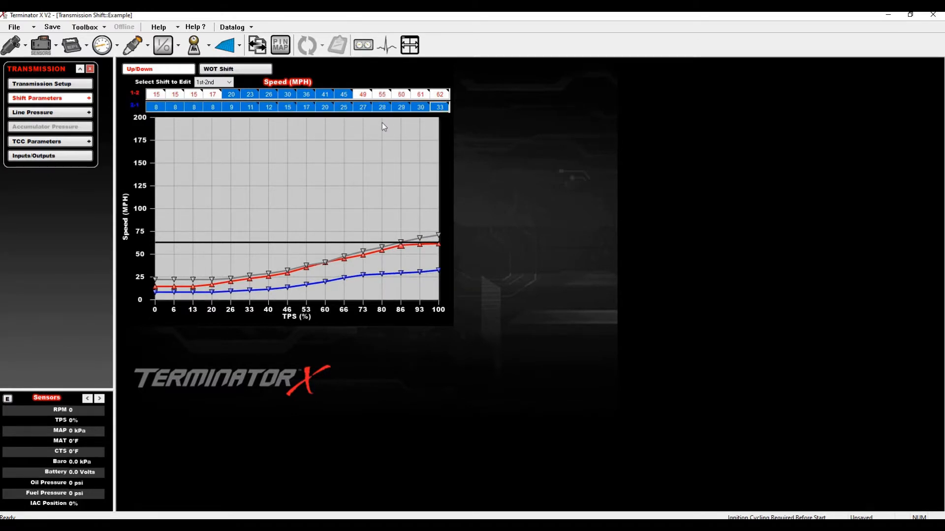
# Raise the 2-1 downshift speeds from 53% to 100% TPS further, from 20 MPH at 53% up to 39 MPH at 100%.
pyautogui.moveTo(312, 107); pyautogui.dragTo(440, 112)
pyautogui.hotkey('ctrl', 'Up')
pyautogui.hotkey('ctrl', 'Up')
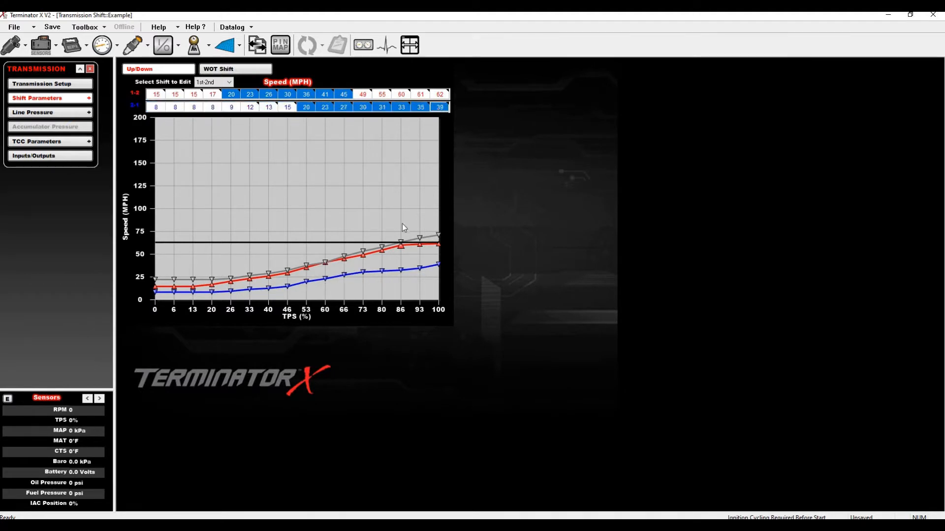
# Compare the 2nd-3rd shift speed table and curves with the 1st-2nd ones.
pyautogui.click(218, 81)
pyautogui.click(215, 98)
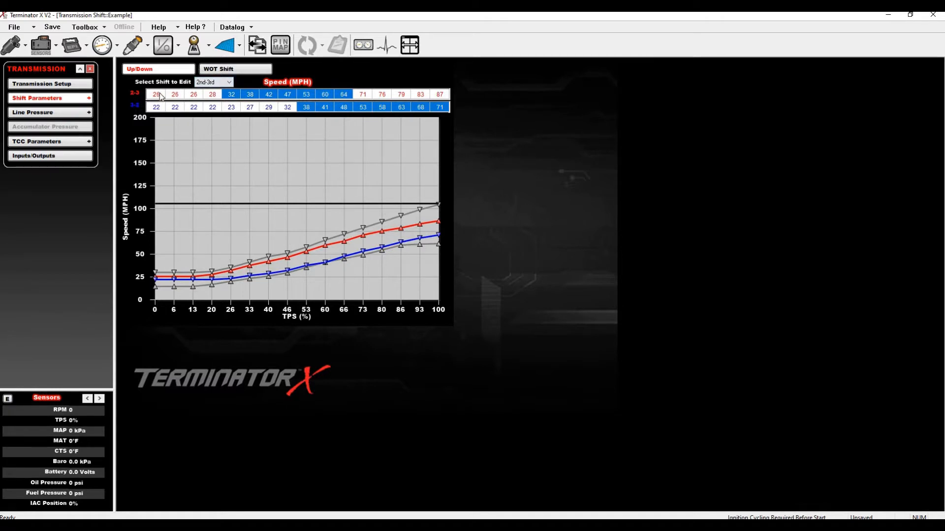
pyautogui.moveTo(159, 93); pyautogui.dragTo(440, 94)
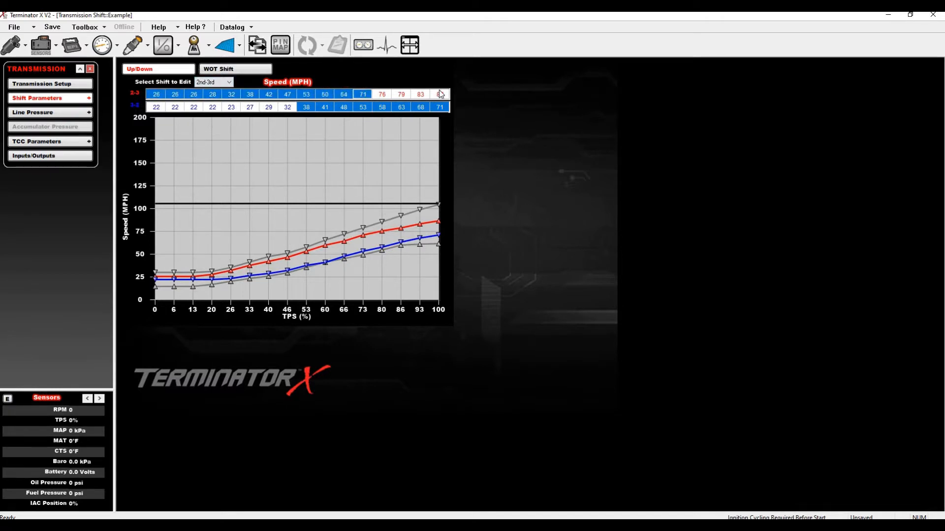
pyautogui.click(207, 84)
pyautogui.click(209, 90)
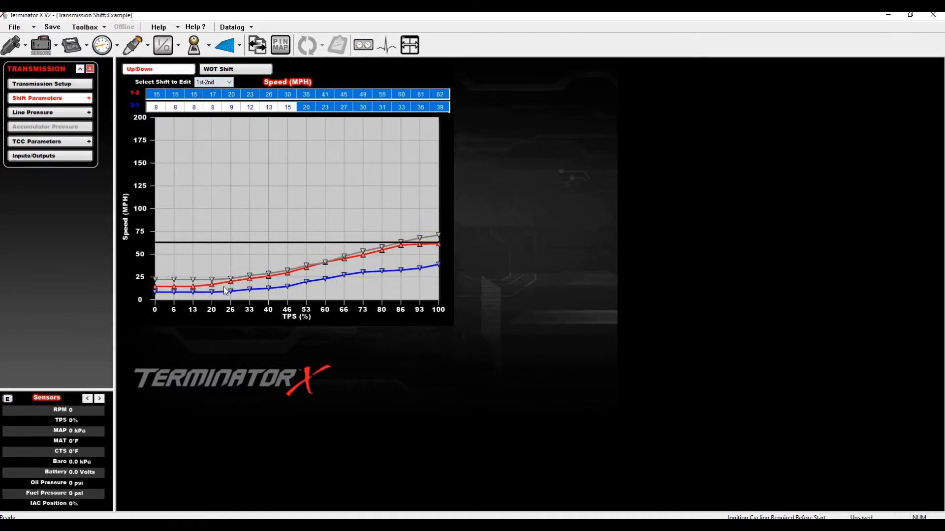
# Raise the entire 2-3 upshift speed row, from 30 MPH at 0% TPS up to 106 MPH at 100% TPS.
pyautogui.click(209, 82)
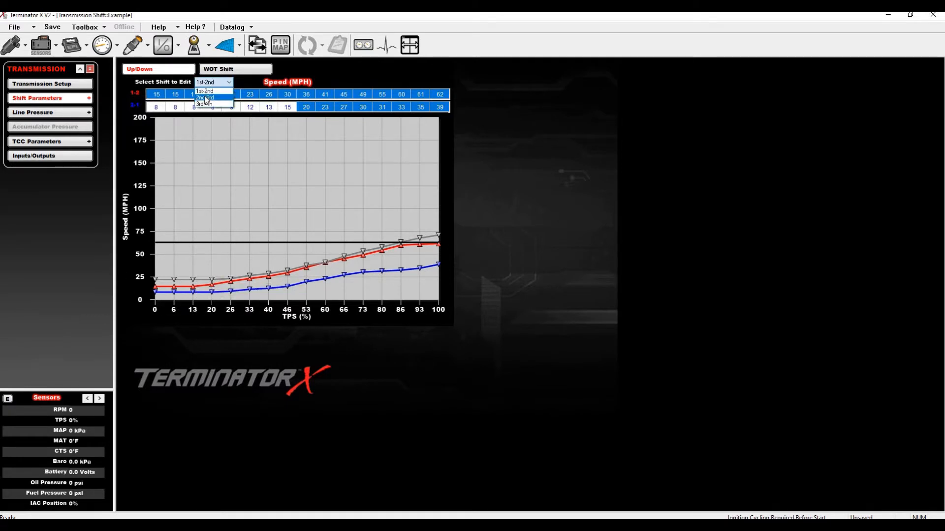
pyautogui.click(206, 98)
pyautogui.click(212, 94)
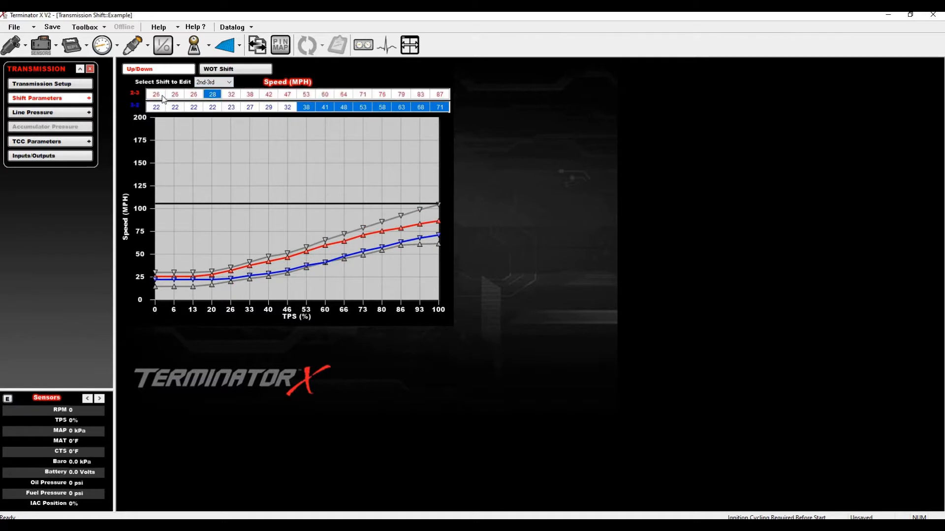
pyautogui.moveTo(156, 94); pyautogui.dragTo(438, 93)
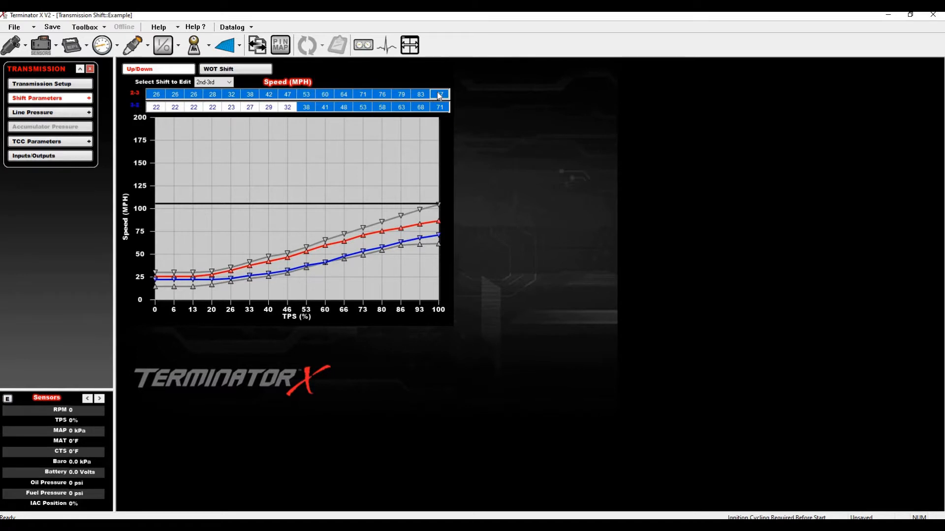
pyautogui.hotkey('ctrl', 'Up')
pyautogui.hotkey('ctrl', 'Up')
pyautogui.hotkey('ctrl', 'Up')
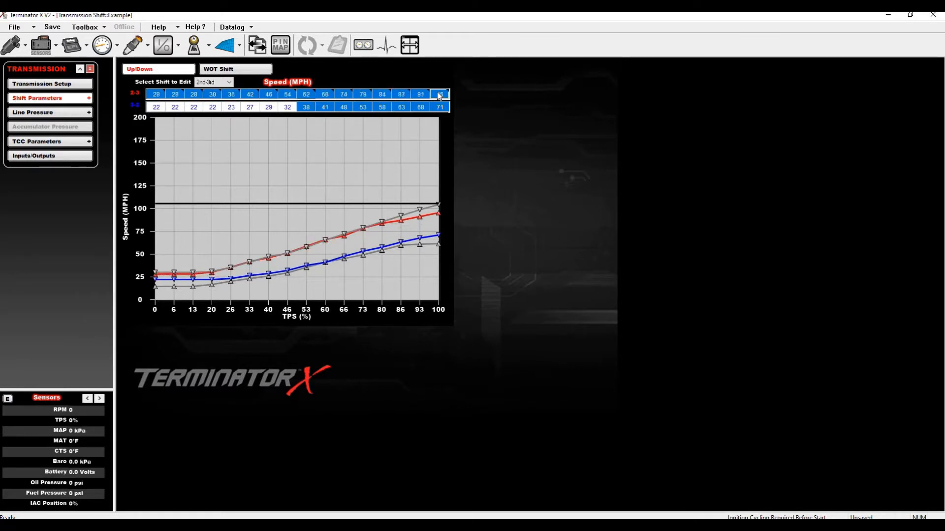
pyautogui.hotkey('ctrl', 'Up')
pyautogui.hotkey('ctrl', 'Up')
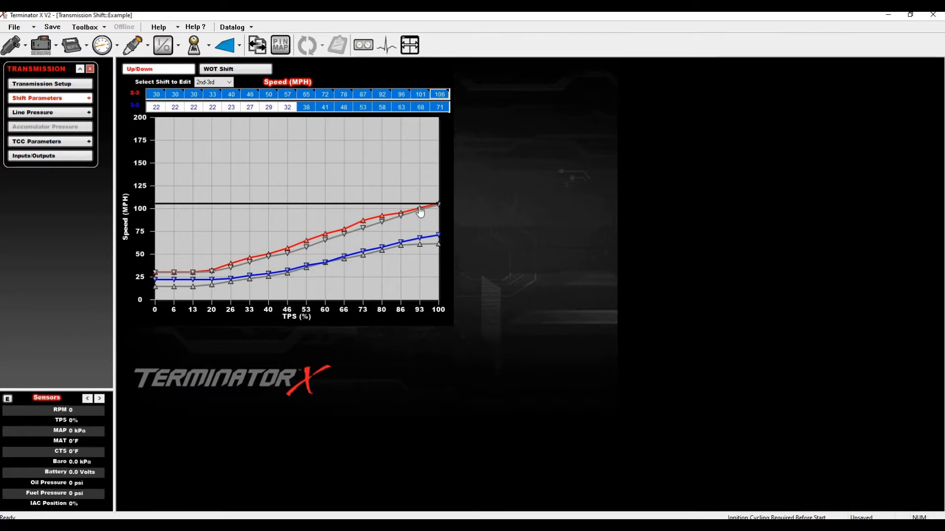
# Fine-tune the 2-3 upshift curve to 38, 44, 79, 97 and 102 MPH at 26%, 33%, 66%, 86% and 93% TPS.
pyautogui.moveTo(419, 209); pyautogui.dragTo(401, 211)
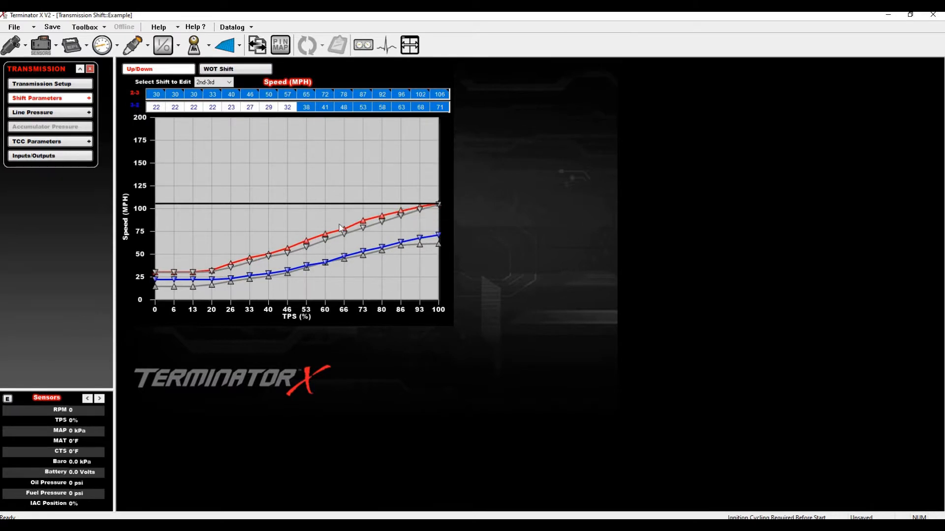
pyautogui.moveTo(339, 227); pyautogui.dragTo(339, 226)
pyautogui.moveTo(250, 258); pyautogui.dragTo(250, 260)
# Raise the 3-2 downshift speeds from 46% to 100% TPS, from 36 MPH at 46% up to 79 MPH at 100%.
pyautogui.click(307, 108)
pyautogui.moveTo(288, 108); pyautogui.dragTo(441, 115)
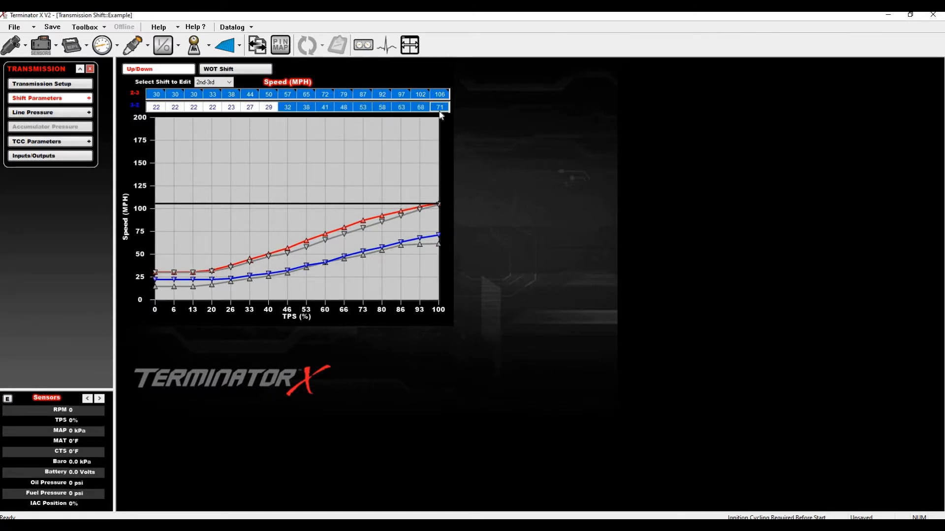
pyautogui.hotkey('ctrl', 'Up')
pyautogui.hotkey('ctrl', 'Up')
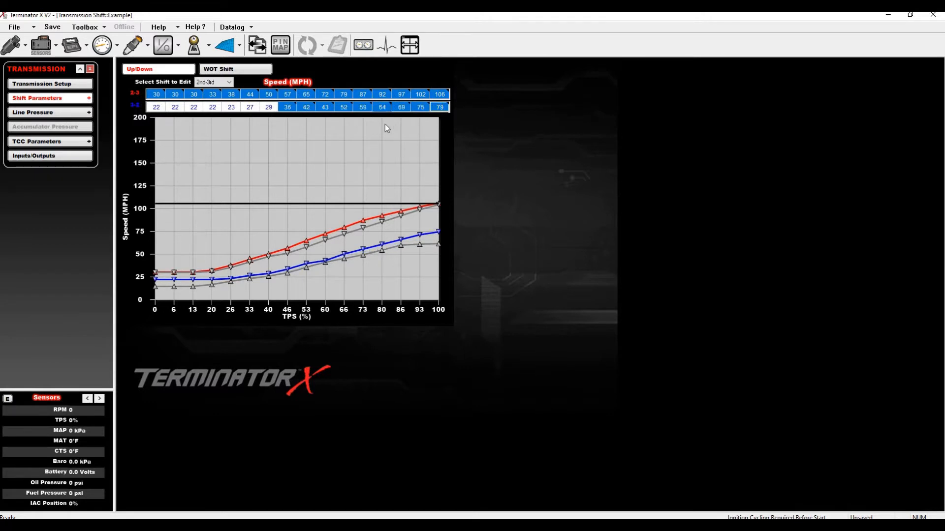
# Raise the 3-2 downshift speeds from 66% TPS upward to 55 through 83 MPH, and smooth the 46% to 66% section.
pyautogui.moveTo(343, 107); pyautogui.dragTo(443, 107)
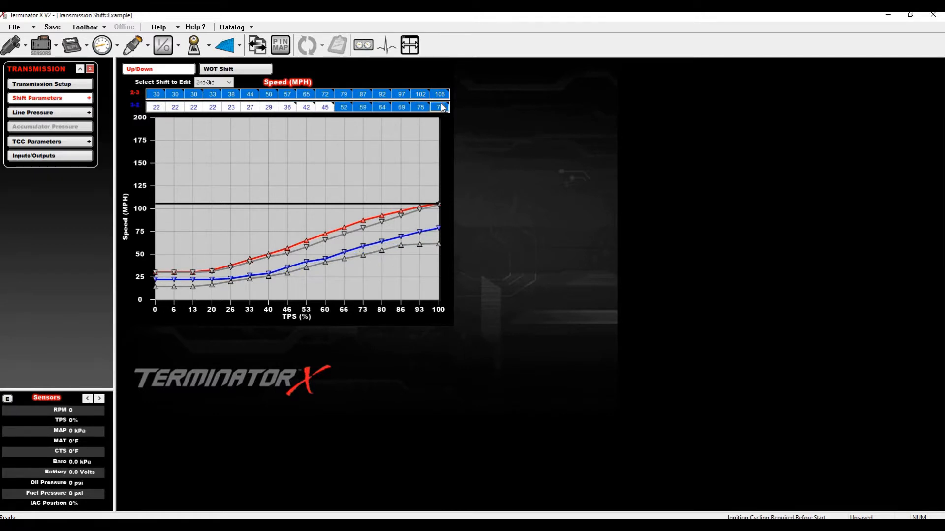
pyautogui.hotkey('ctrl', 'Up')
pyautogui.hotkey('ctrl', 'Up')
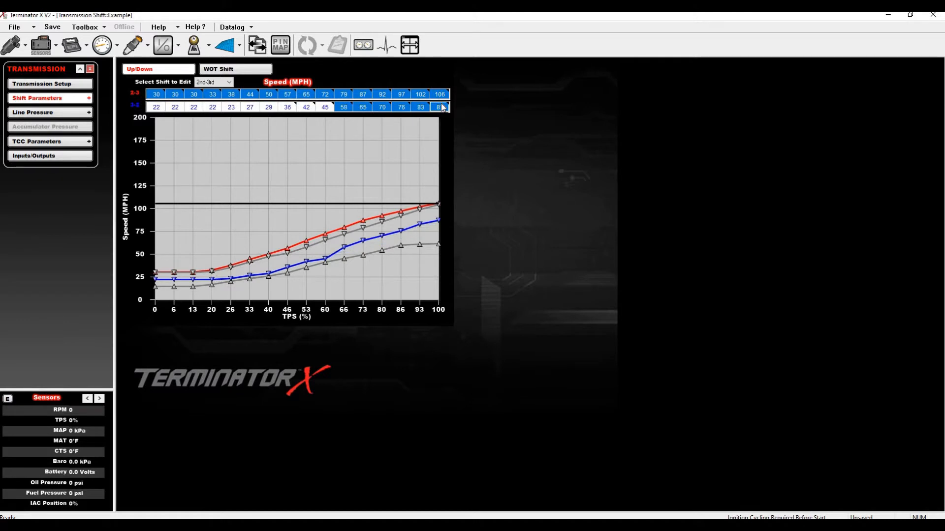
pyautogui.hotkey('ctrl', 'Down')
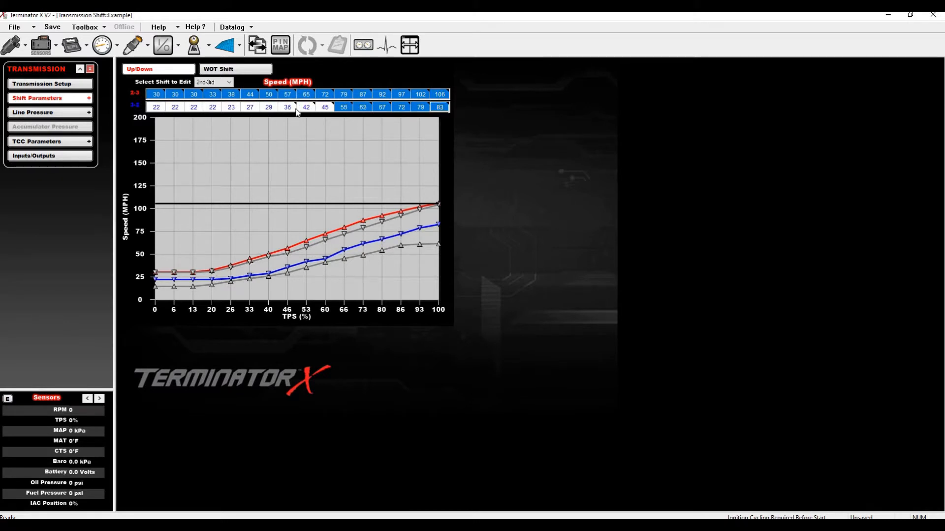
pyautogui.moveTo(288, 107); pyautogui.dragTo(344, 107)
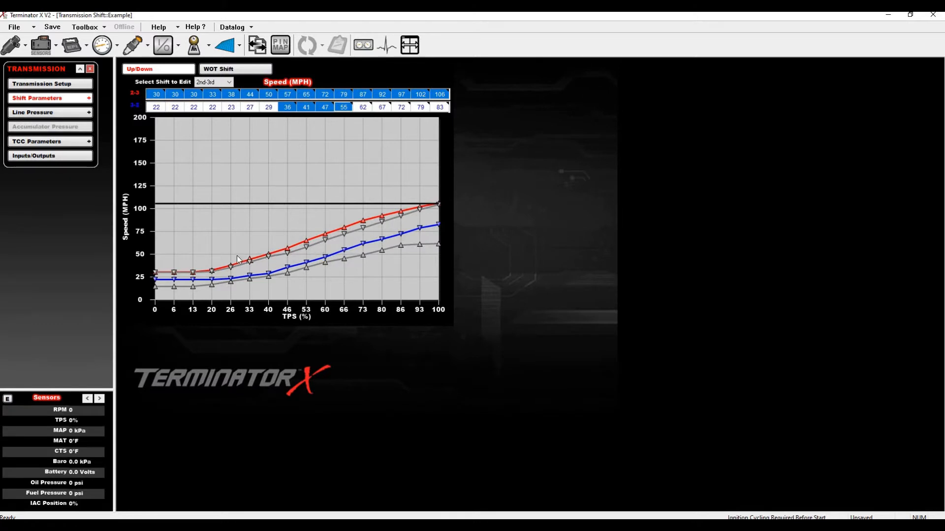
# Try 199 MPH for the 3-4 upshift from 73% to 100% TPS, and undo the change.
pyautogui.click(221, 84)
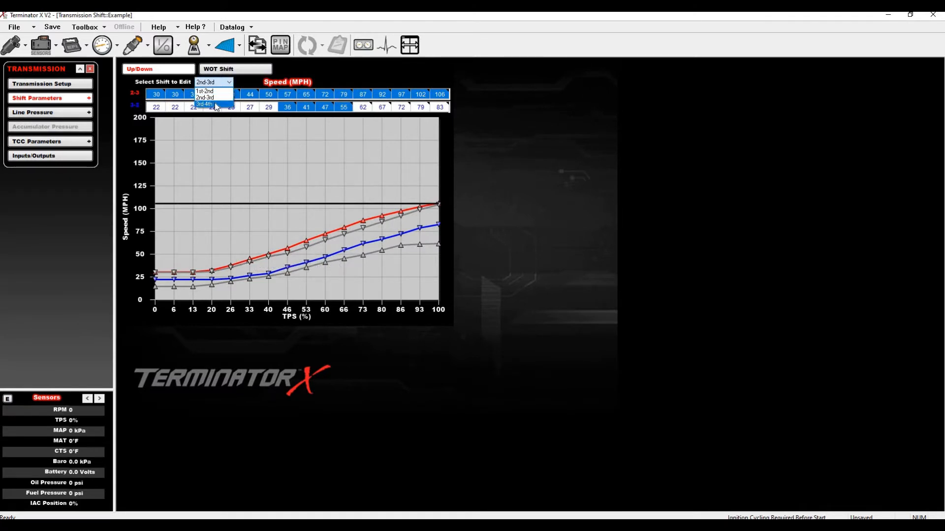
pyautogui.click(217, 104)
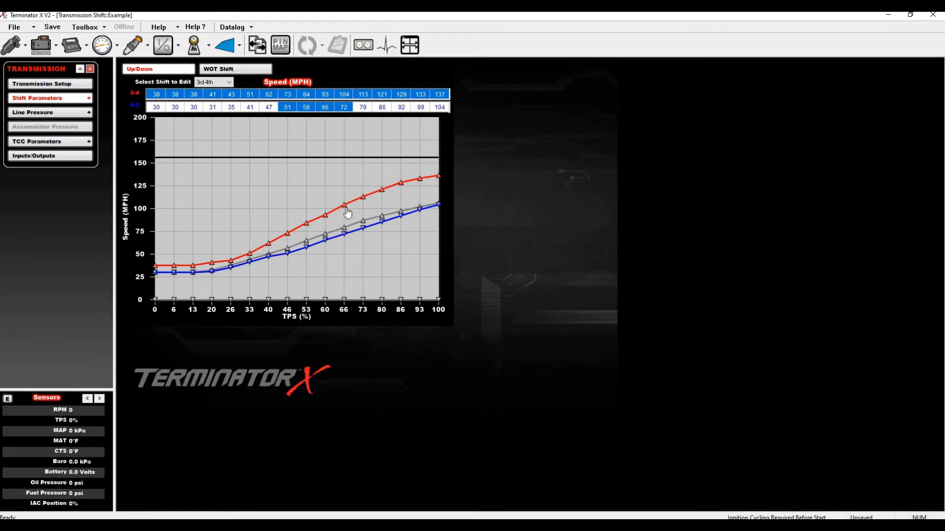
pyautogui.click(365, 96)
pyautogui.keyDown('shift'); pyautogui.click(444, 97); pyautogui.keyUp('shift')
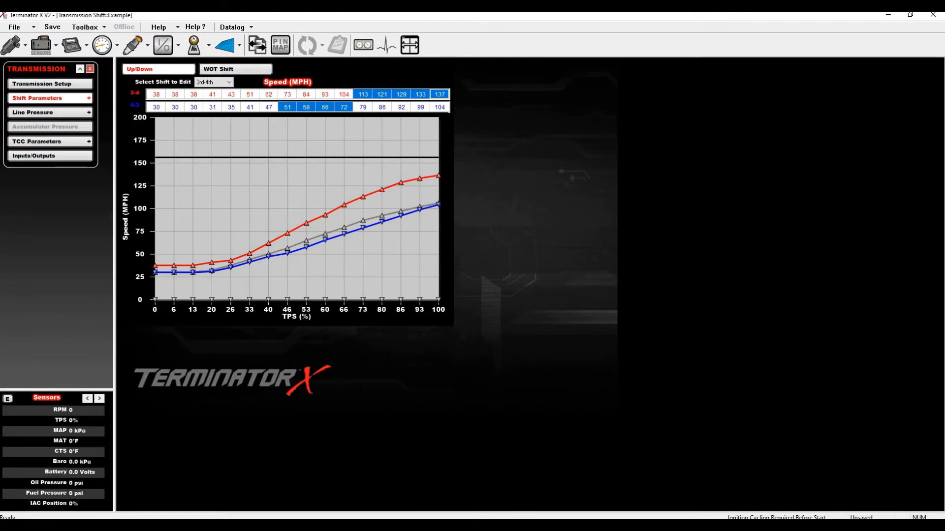
pyautogui.write('199')
pyautogui.press('Return')
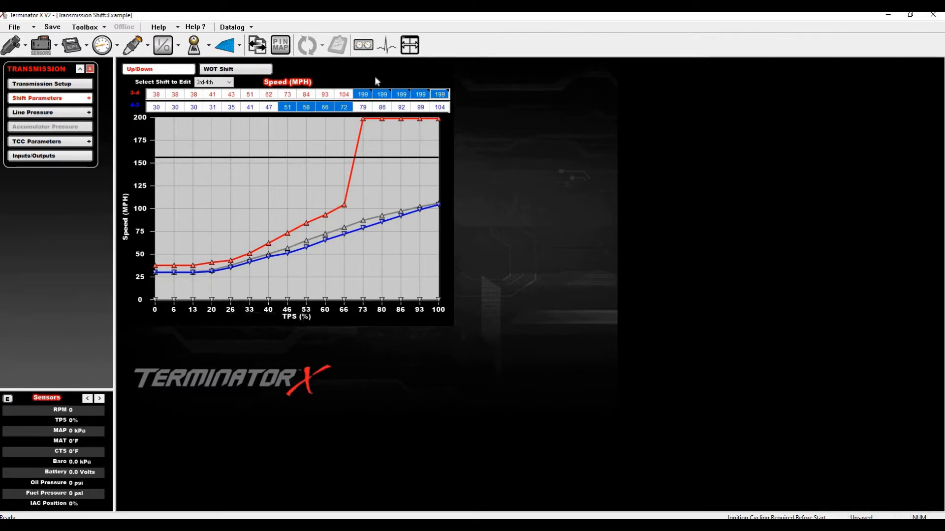
pyautogui.rightClick(357, 95)
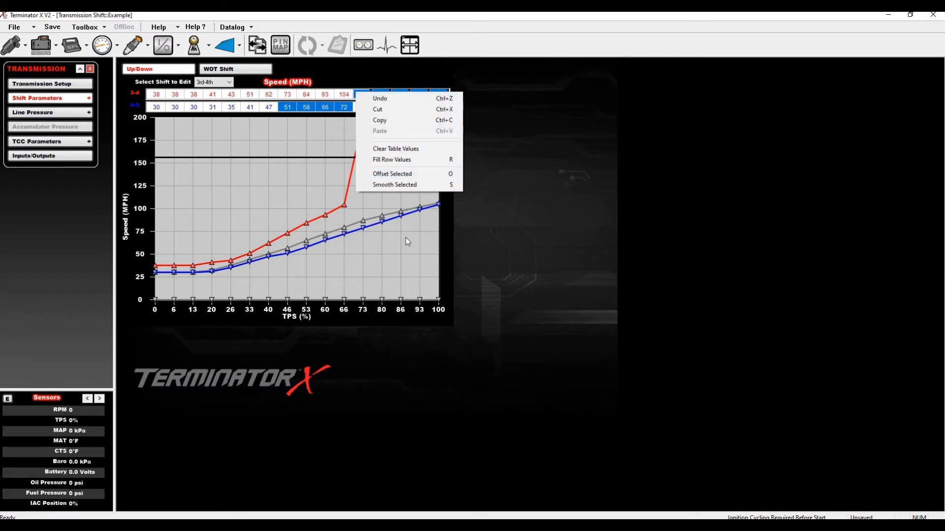
pyautogui.click(389, 101)
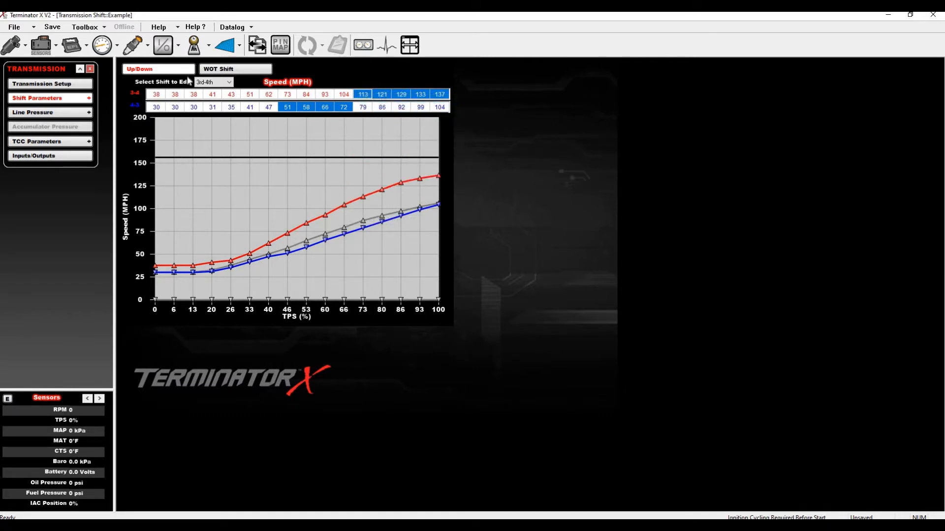
# Check the 2nd-3rd shift speeds and raise the entire 3-4 upshift row, from 46 MPH at 0% TPS up to 167 MPH at 100%.
pyautogui.click(213, 82)
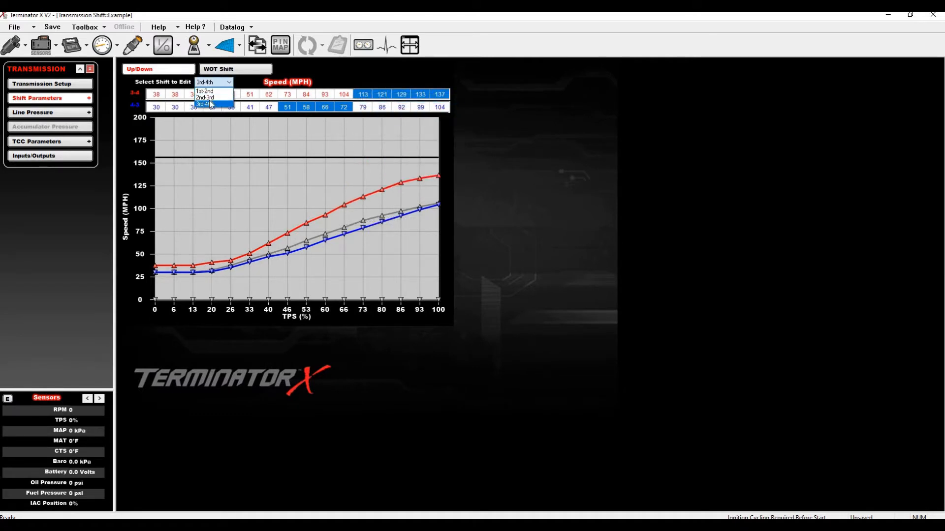
pyautogui.click(212, 97)
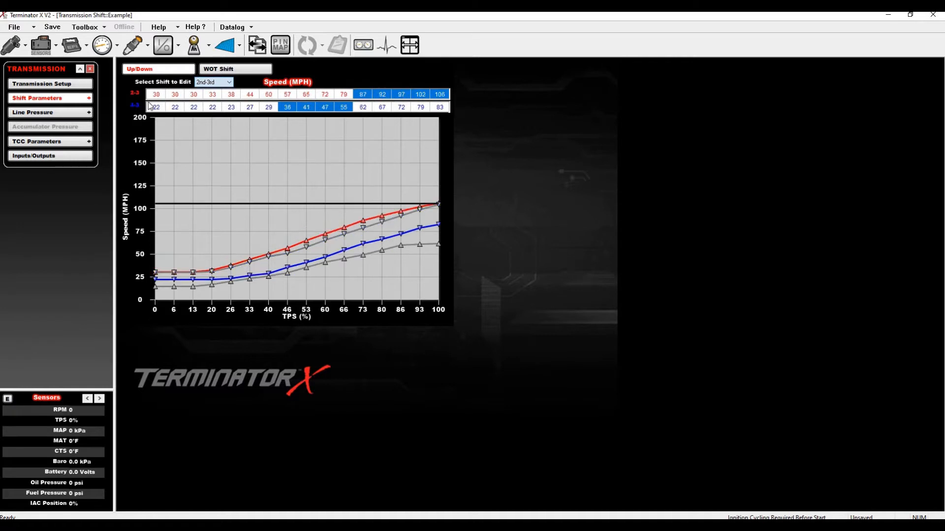
pyautogui.click(214, 82)
pyautogui.click(215, 102)
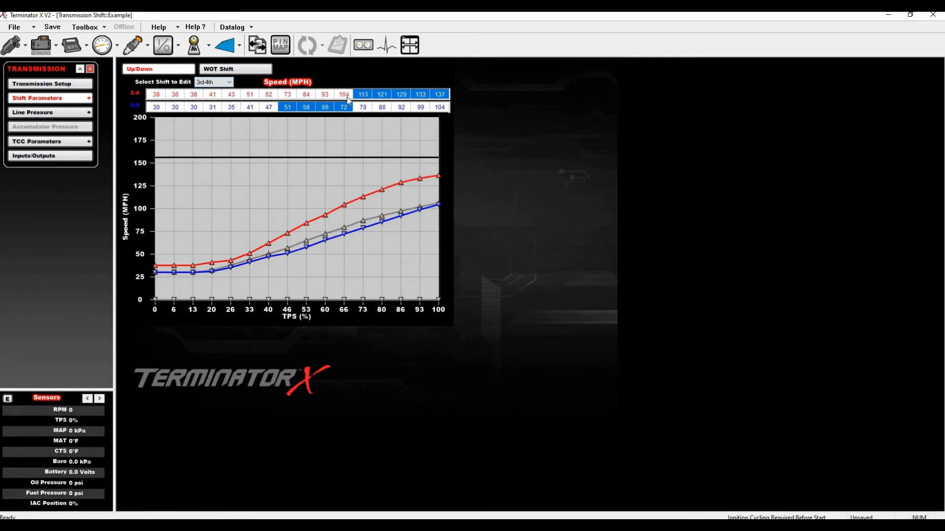
pyautogui.moveTo(156, 94); pyautogui.dragTo(434, 100)
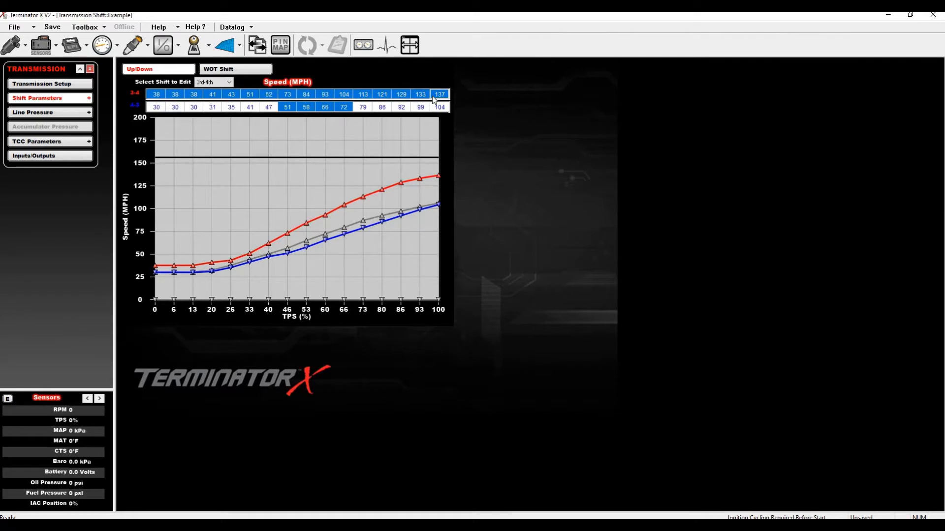
pyautogui.press('pageup')
pyautogui.press('pageup')
pyautogui.press('pageup')
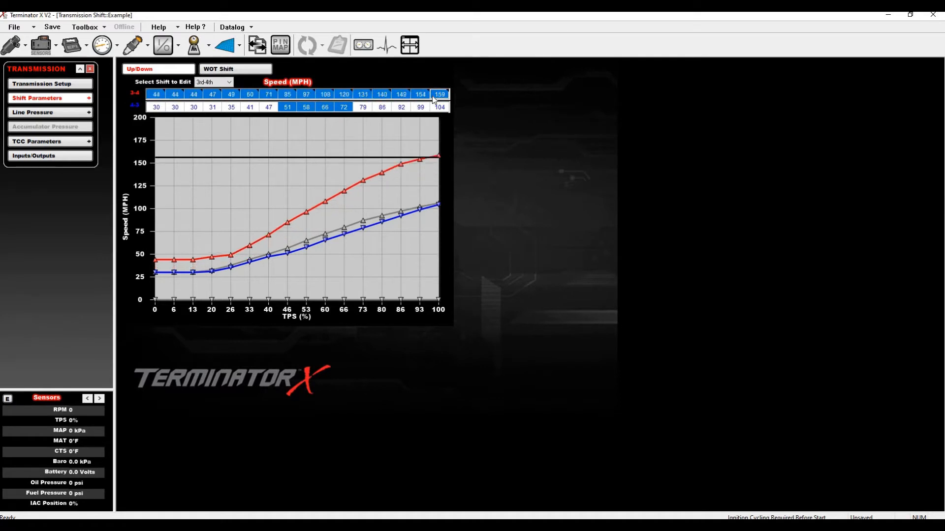
pyautogui.press('pageup')
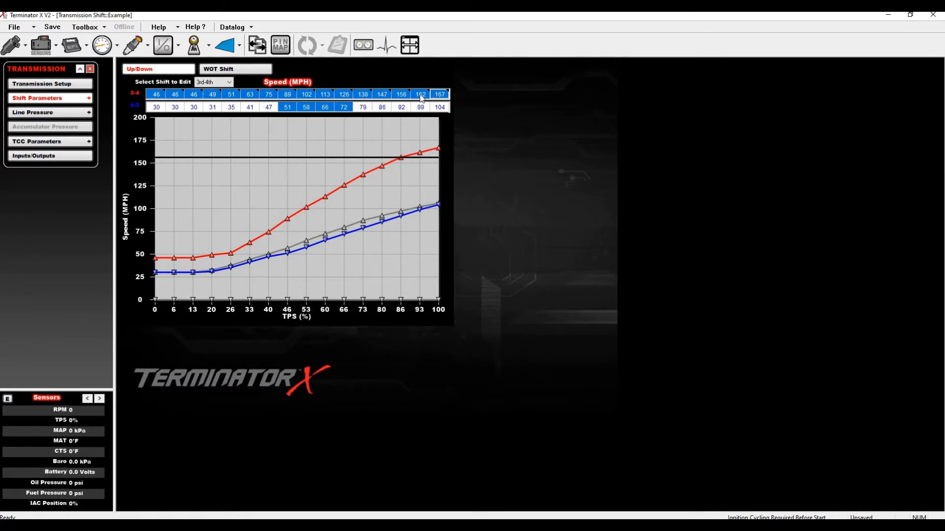
# Set the 3-4 upshift speeds from 73% to 100% TPS to 199 MPH.
pyautogui.moveTo(362, 96); pyautogui.dragTo(440, 94)
pyautogui.write('199')
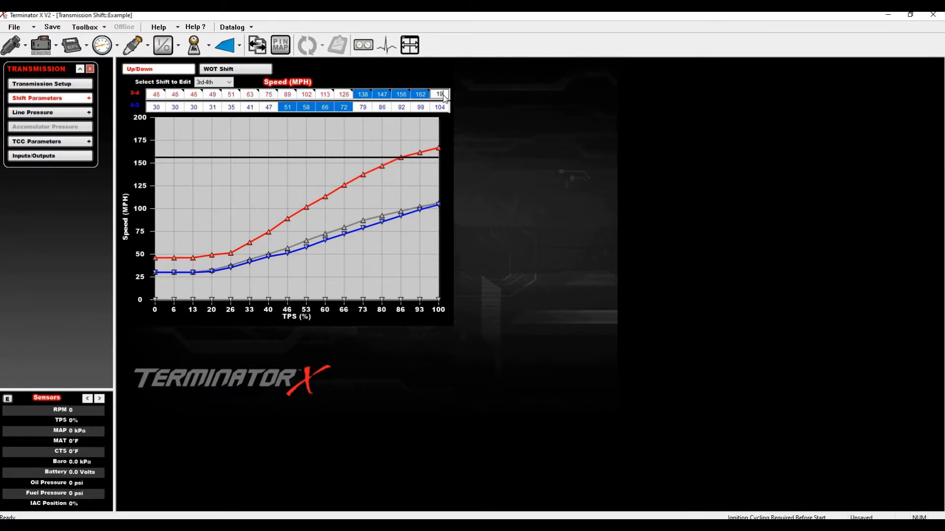
pyautogui.press('Return')
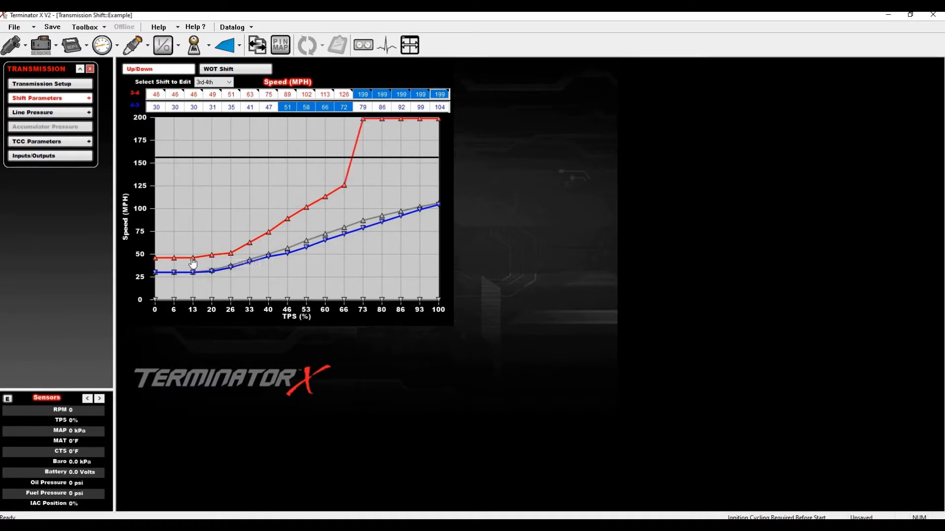
# Smooth the 3-4 upshift speeds from 0% to 40% TPS.
pyautogui.click(344, 94)
pyautogui.click(161, 94)
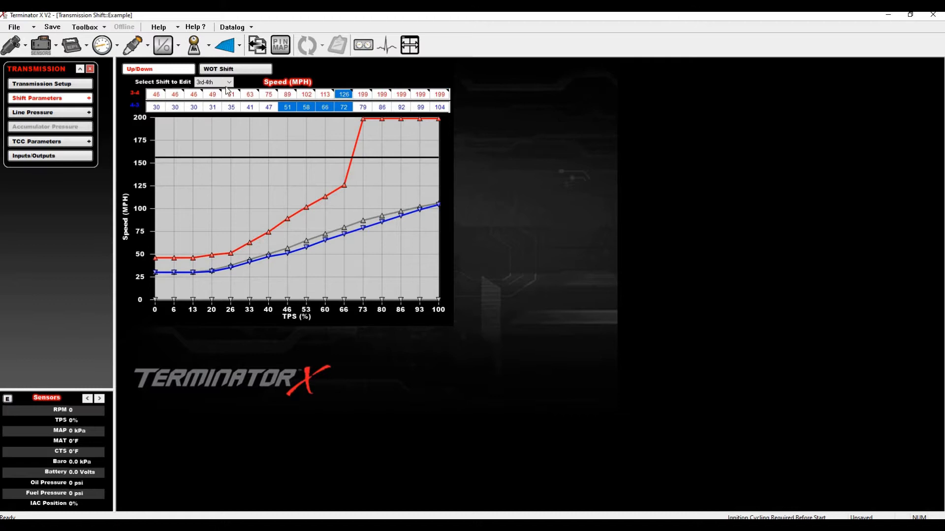
pyautogui.keyDown('shift'); pyautogui.click(274, 95); pyautogui.keyUp('shift')
pyautogui.press('s')
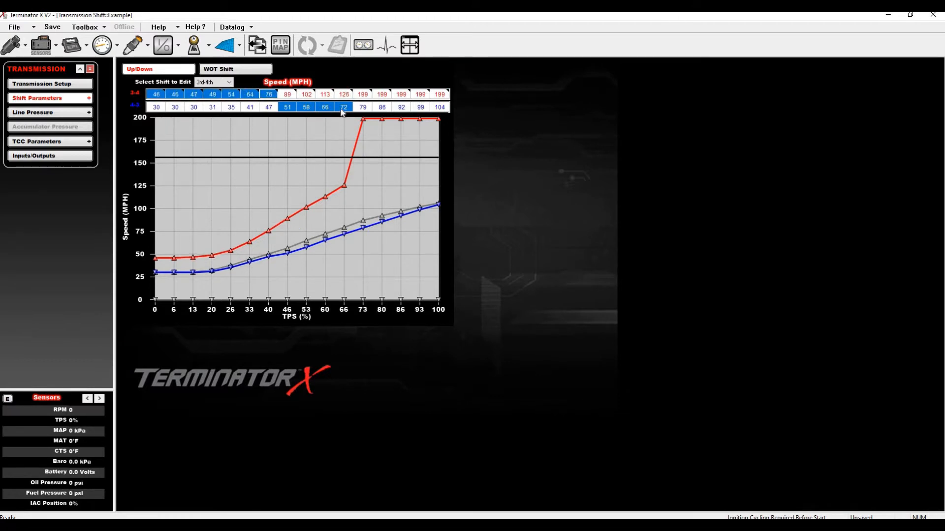
# Compare with the 2nd-3rd shift speeds and raise the entire 4-3 downshift row, from 37 MPH at 0% TPS up to 126 MPH at 100%.
pyautogui.click(248, 108)
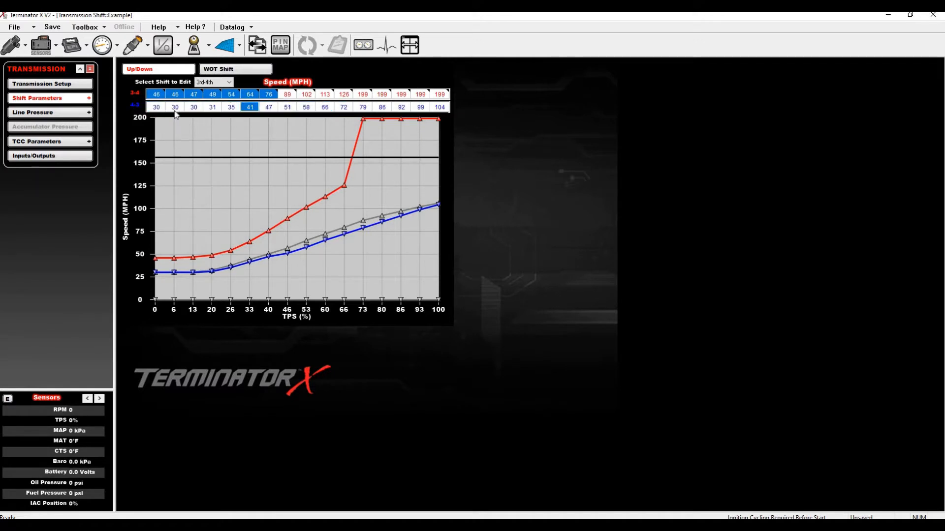
pyautogui.click(227, 83)
pyautogui.click(212, 93)
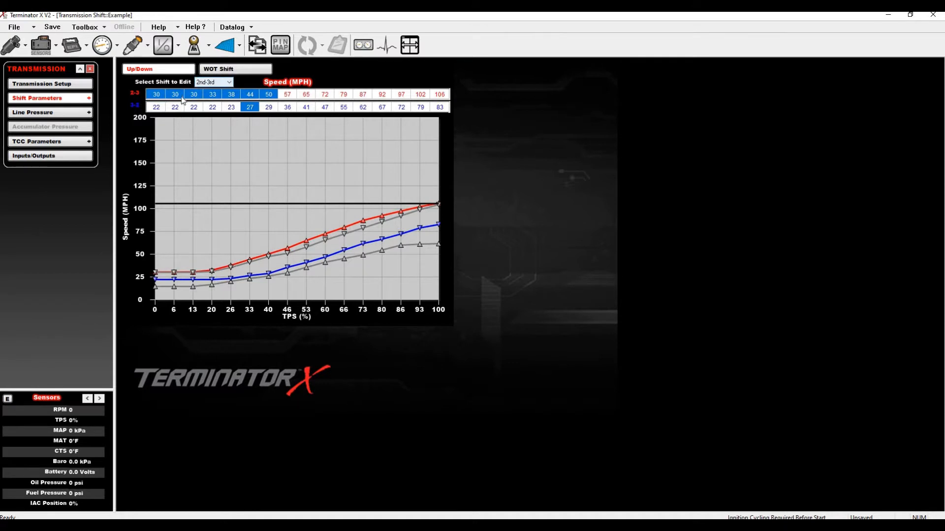
pyautogui.click(218, 84)
pyautogui.click(211, 104)
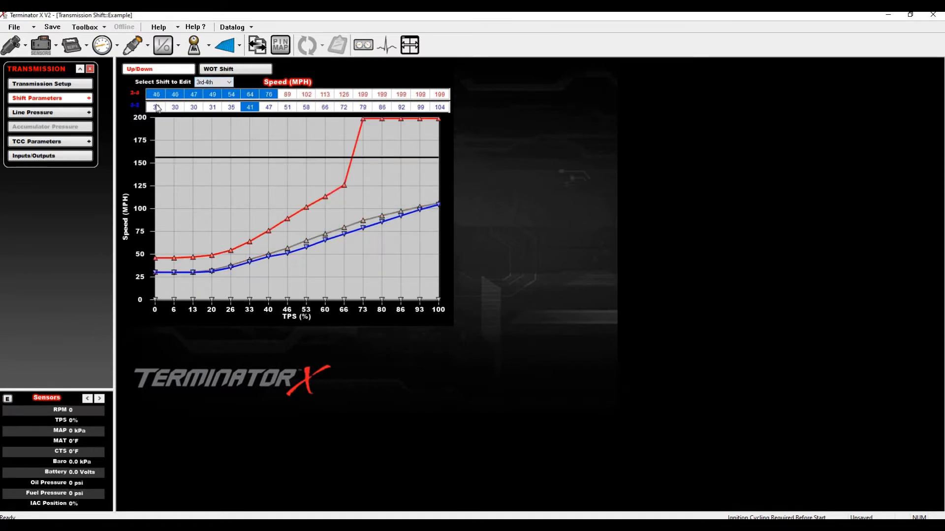
pyautogui.moveTo(435, 110); pyautogui.dragTo(436, 110)
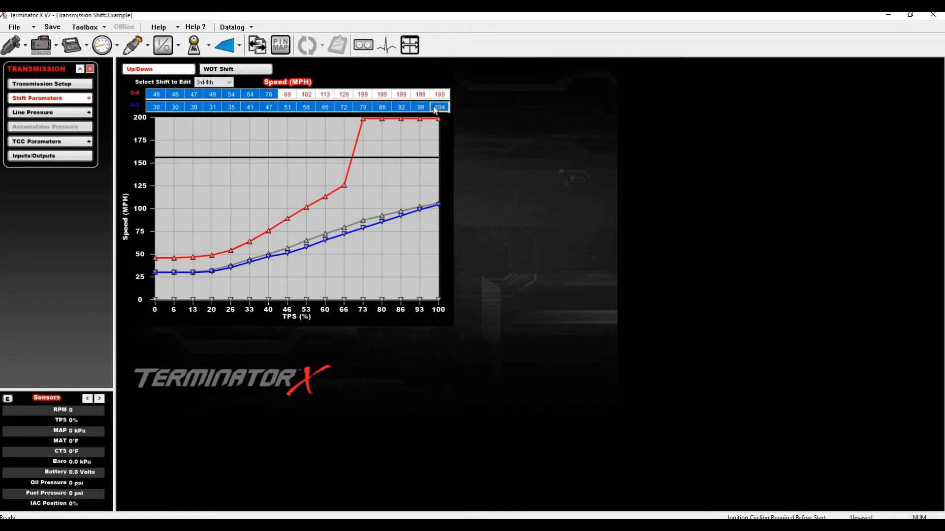
pyautogui.hotkey('ctrl', 'Up')
pyautogui.hotkey('ctrl', 'Up')
pyautogui.hotkey('ctrl', 'Up')
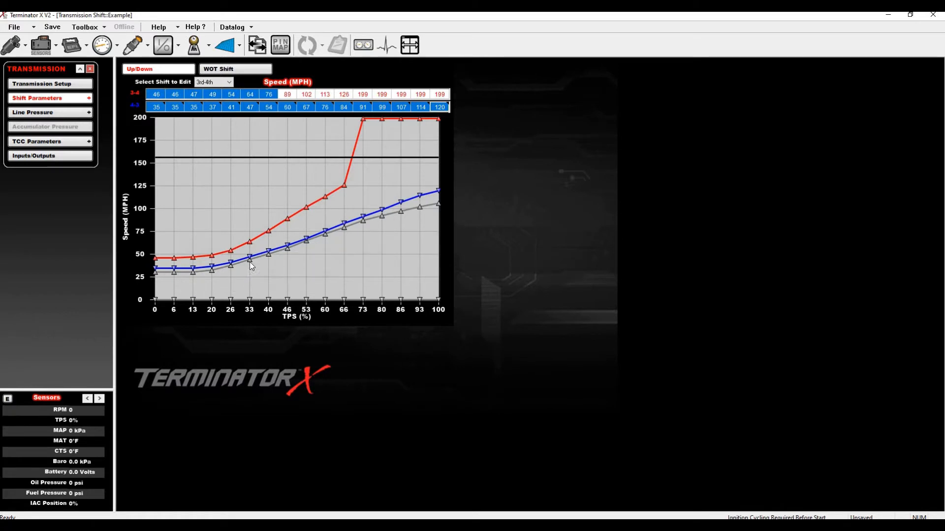
pyautogui.moveTo(252, 266)
pyautogui.hotkey('ctrl', 'Up')
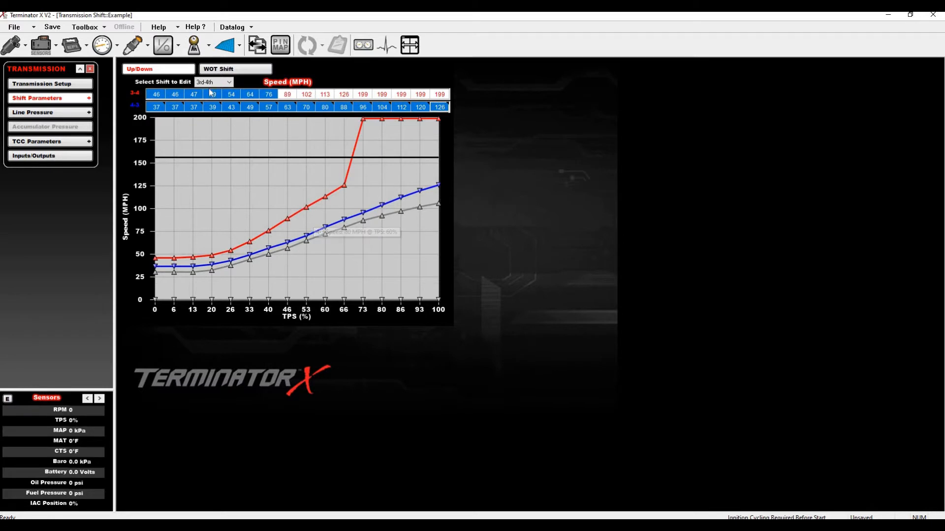
# Review the WOT upshift RPM settings for the 1-2, 2-3 and 3-4 shifts.
pyautogui.click(241, 71)
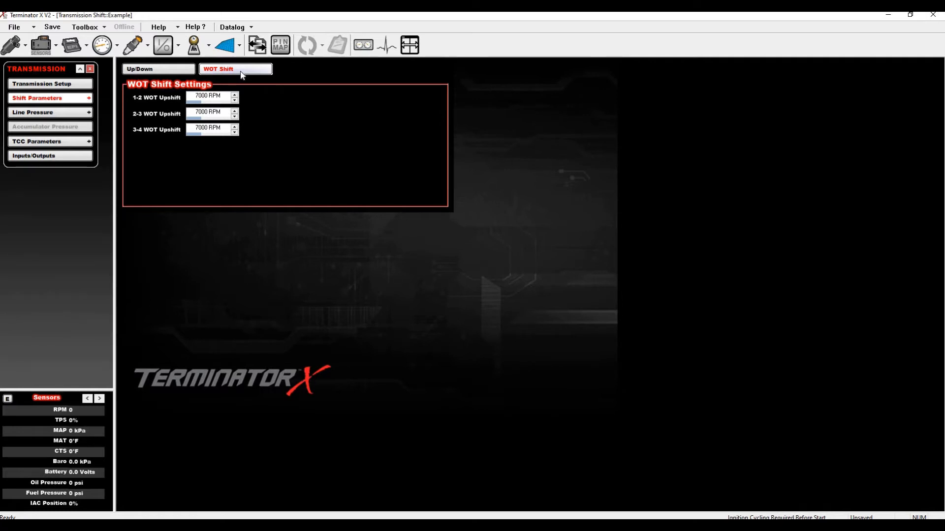
# Set the WOT upshift points to 5500 RPM for 1-2, 6000 RPM for 2-3 and 8000 RPM for 3-4.
pyautogui.click(211, 97)
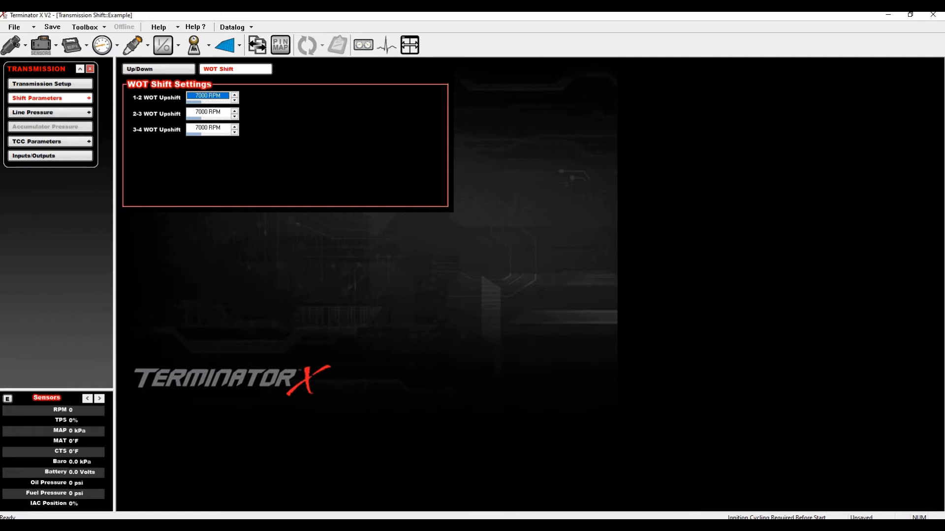
pyautogui.write('5500')
pyautogui.press('Tab')
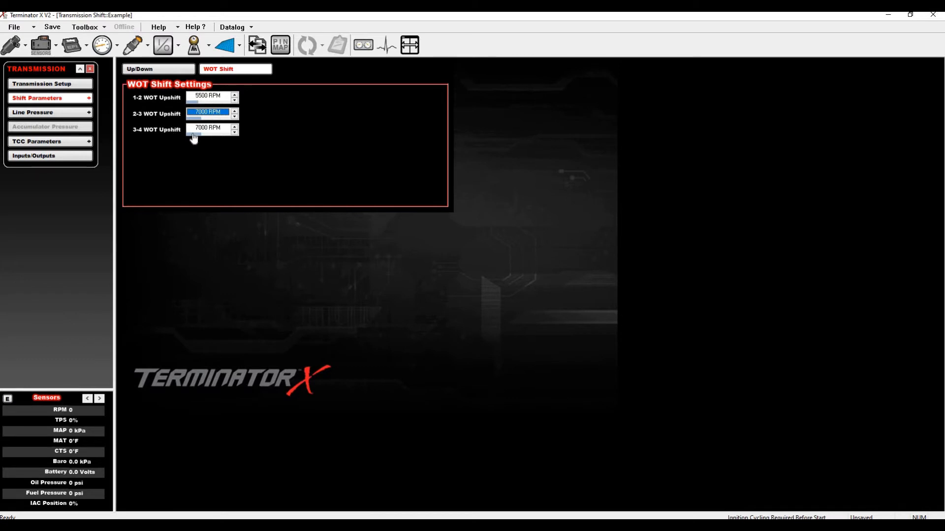
pyautogui.write('6000')
pyautogui.press('Tab')
pyautogui.write('8000')
pyautogui.press('Return')
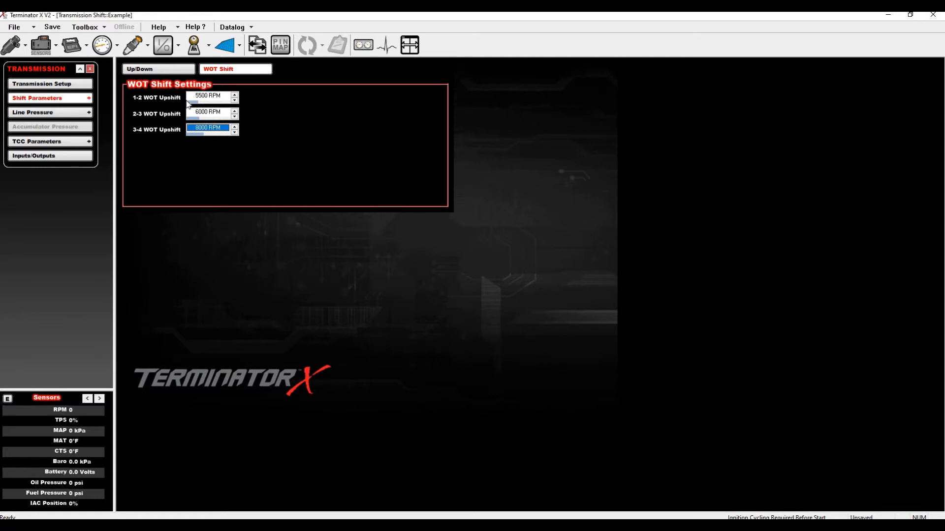
# Raise the 1-2 WOT upshift to 5900 RPM and the 2-3 WOT upshift to 6700 RPM.
pyautogui.click(213, 97)
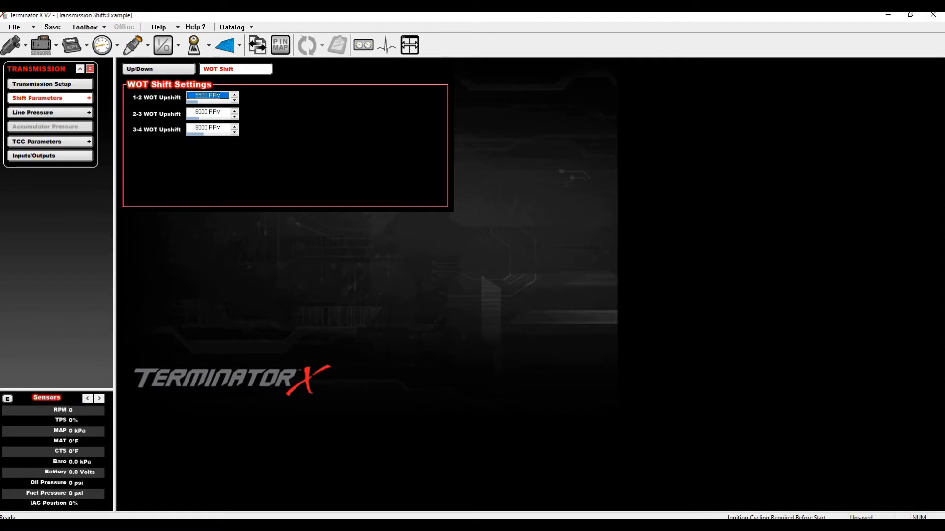
pyautogui.write('55')
pyautogui.write('00')
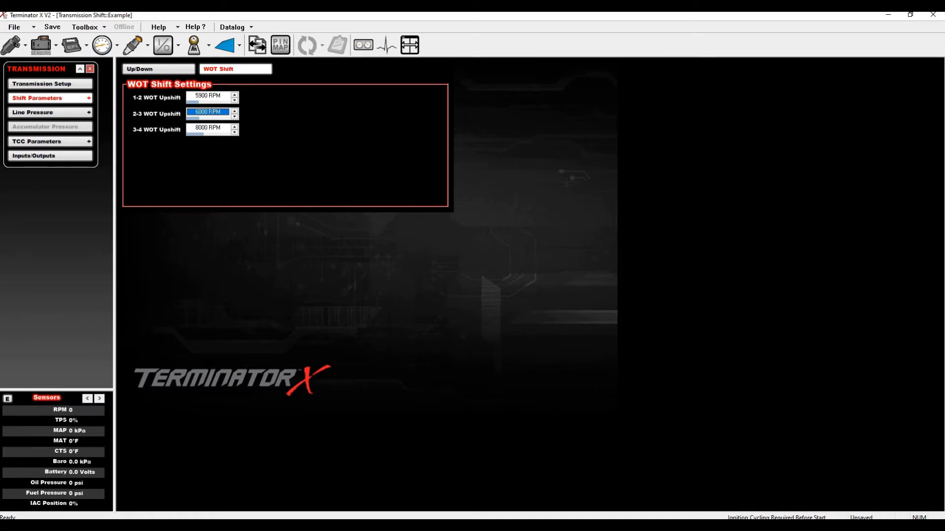
pyautogui.write('6700')
# Compare the 3rd-4th and 1st-2nd part-throttle shift speed tables with the WOT upshift RPM settings.
pyautogui.click(163, 68)
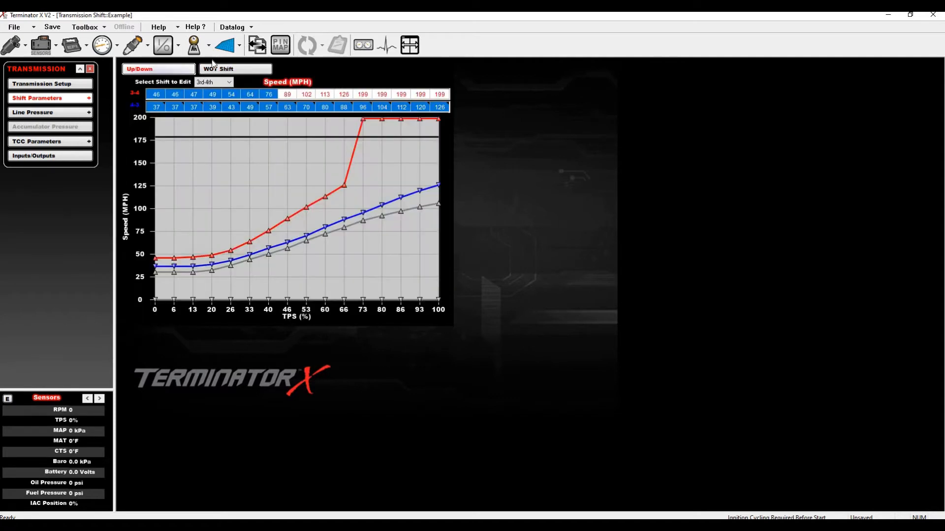
pyautogui.click(213, 69)
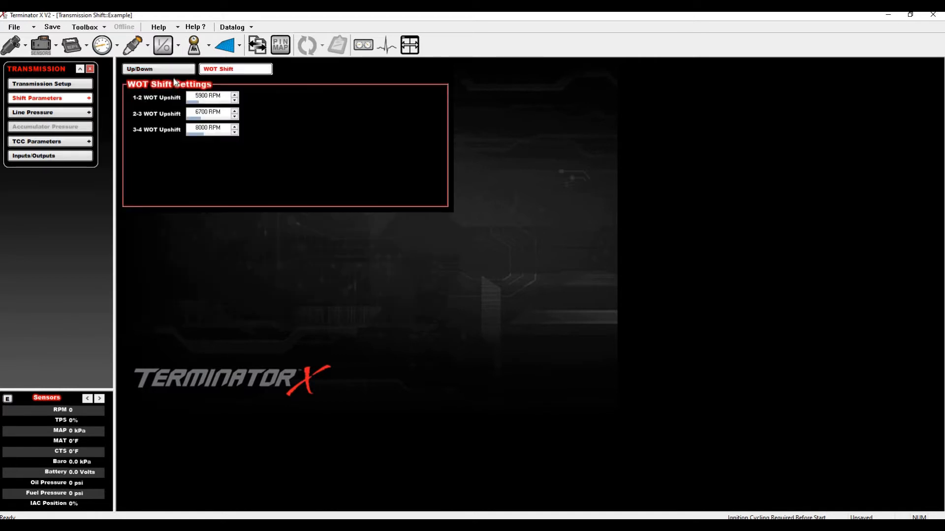
pyautogui.click(163, 69)
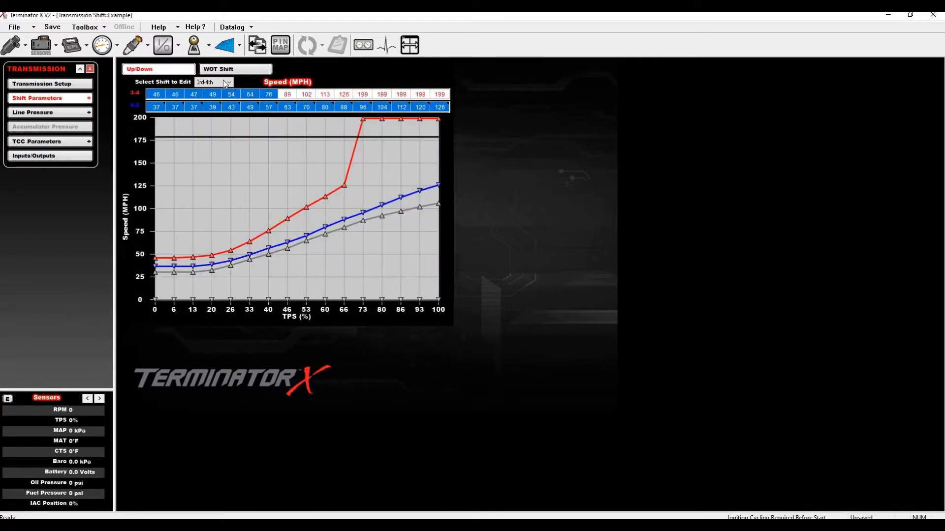
pyautogui.click(212, 89)
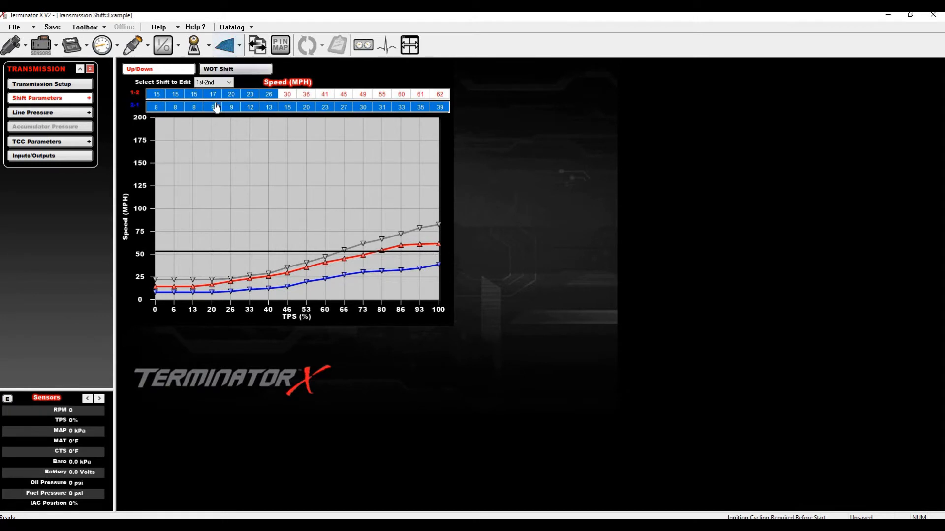
pyautogui.click(225, 69)
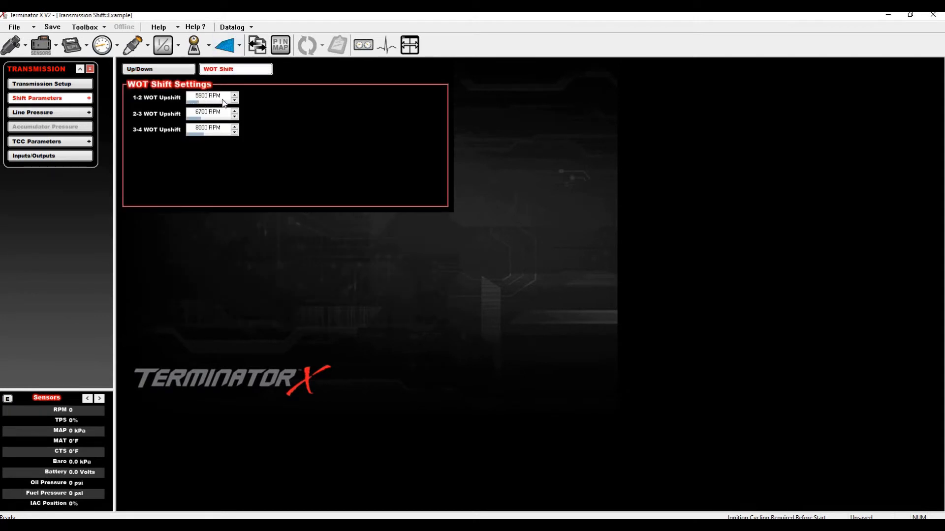
pyautogui.click(176, 73)
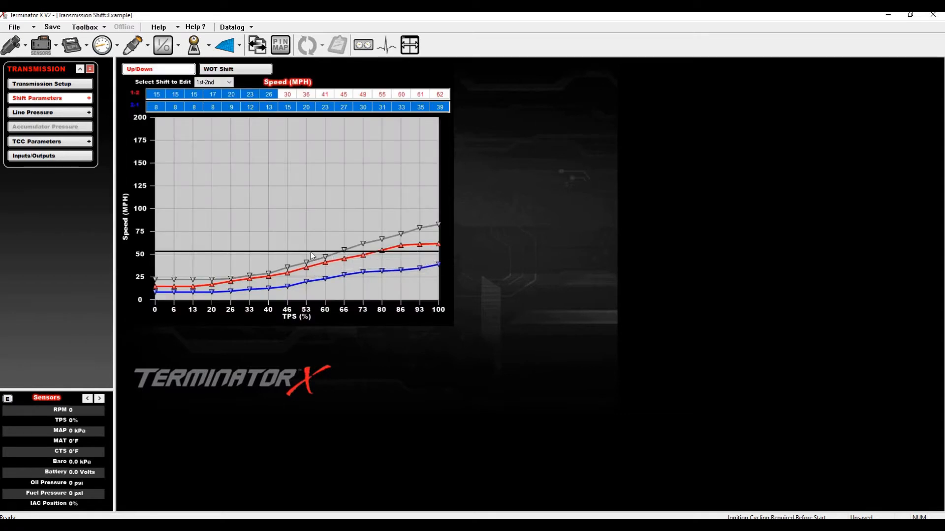
pyautogui.moveTo(398, 278)
# Change the line pressure scale to TPS and check the load-based line pressure table.
pyautogui.click(76, 117)
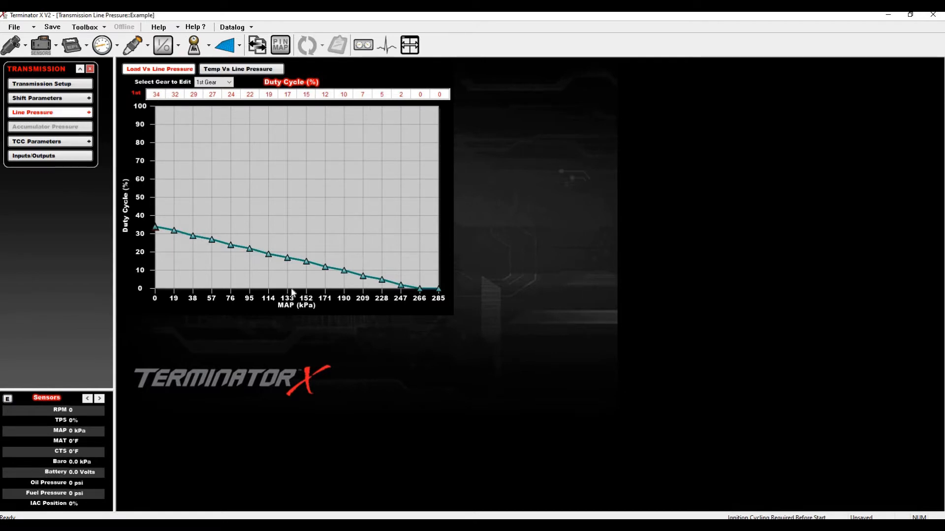
pyautogui.moveTo(416, 291)
pyautogui.click(53, 85)
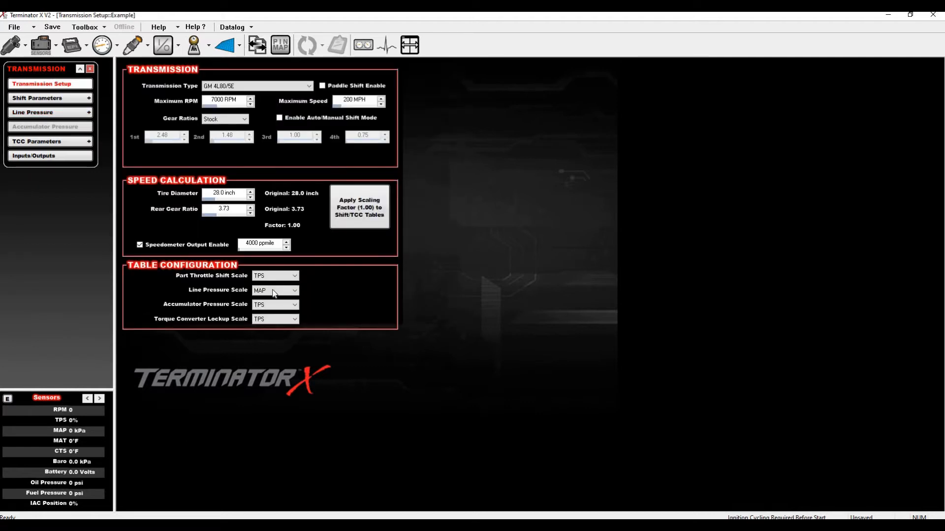
pyautogui.click(274, 294)
pyautogui.click(266, 300)
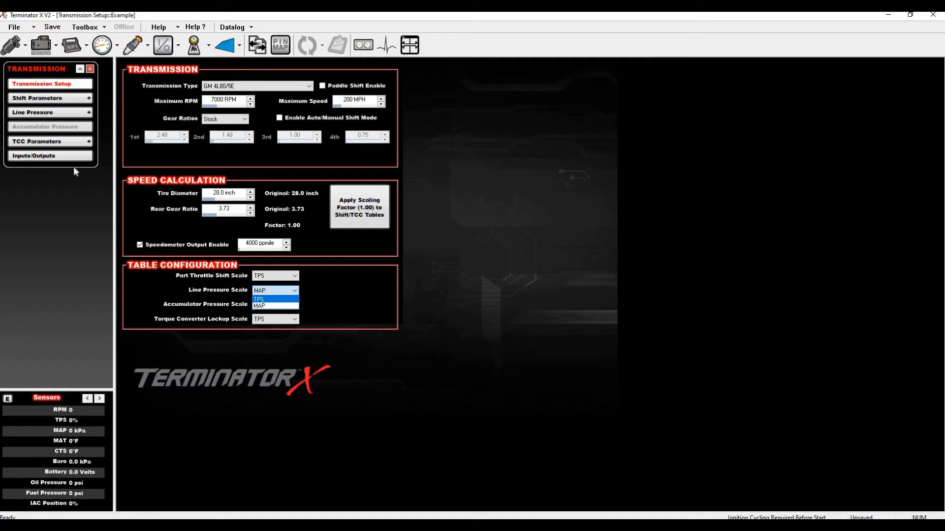
pyautogui.click(56, 113)
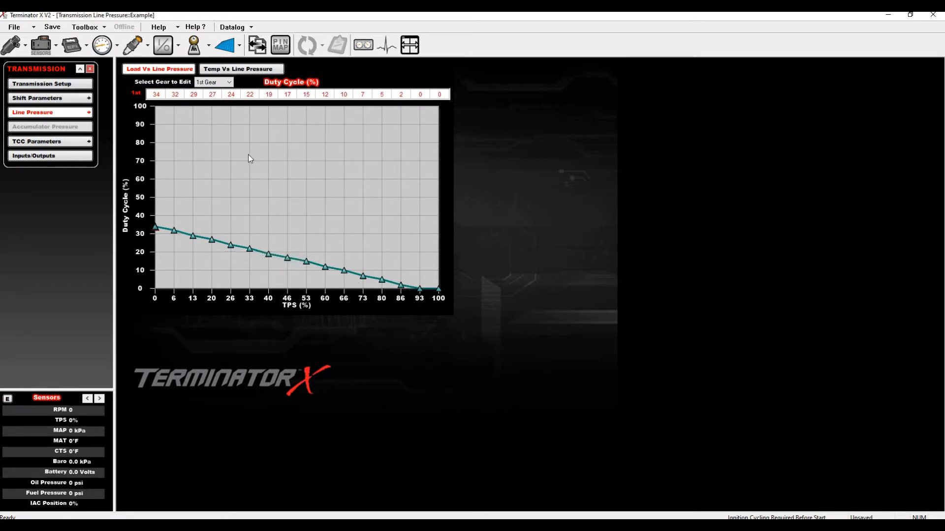
# Set the line pressure scale in the transmission table configuration back to MAP.
pyautogui.click(58, 100)
pyautogui.click(70, 86)
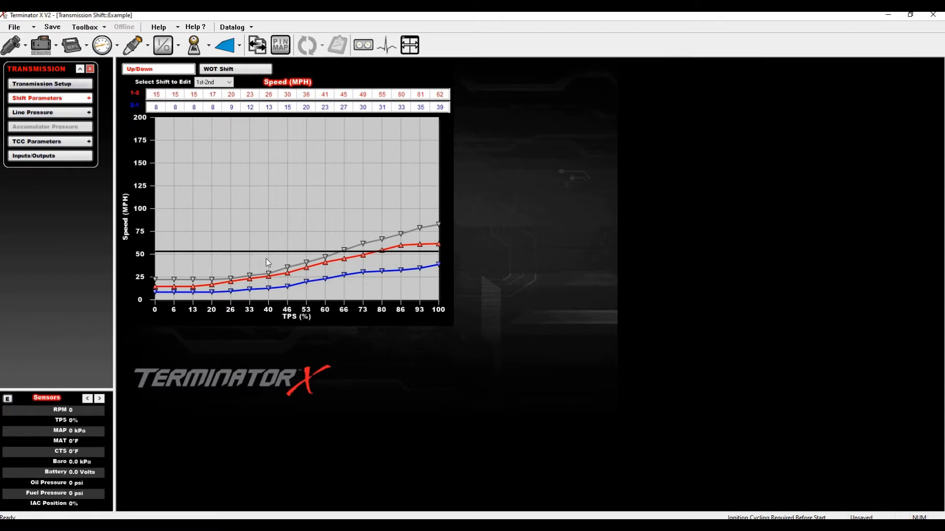
pyautogui.click(278, 293)
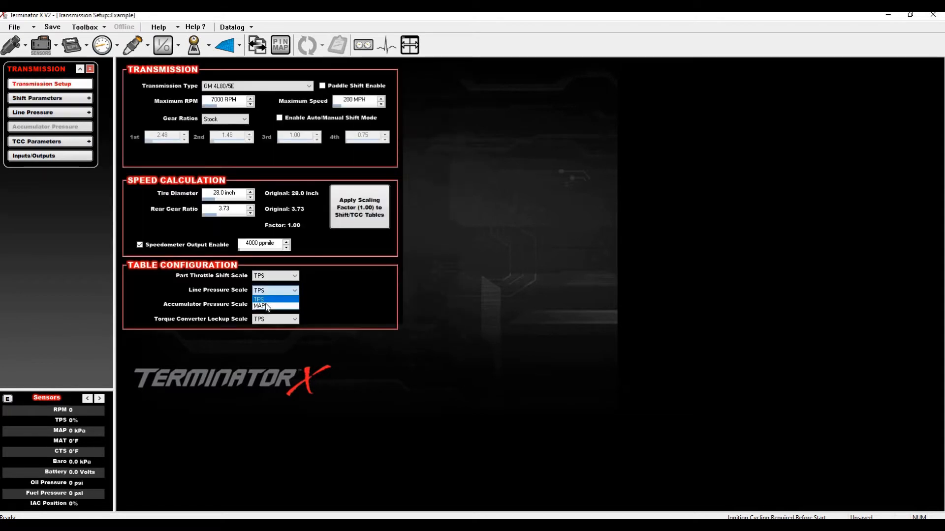
pyautogui.click(268, 305)
# In the 1st gear line pressure table, set the duty cycle at 95 kPa to 0% and interpolate the cells from 0 to 95 kPa.
pyautogui.click(51, 113)
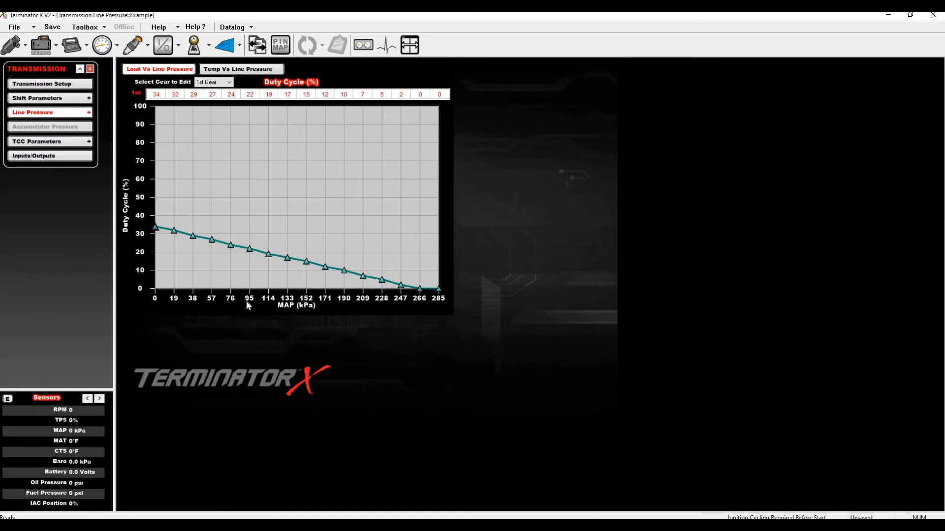
pyautogui.click(249, 95)
pyautogui.write('0')
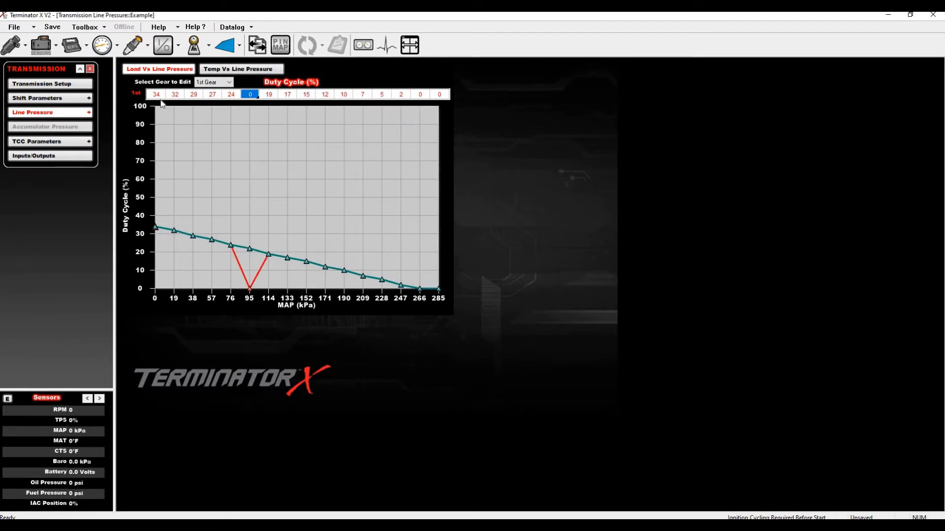
pyautogui.click(158, 97)
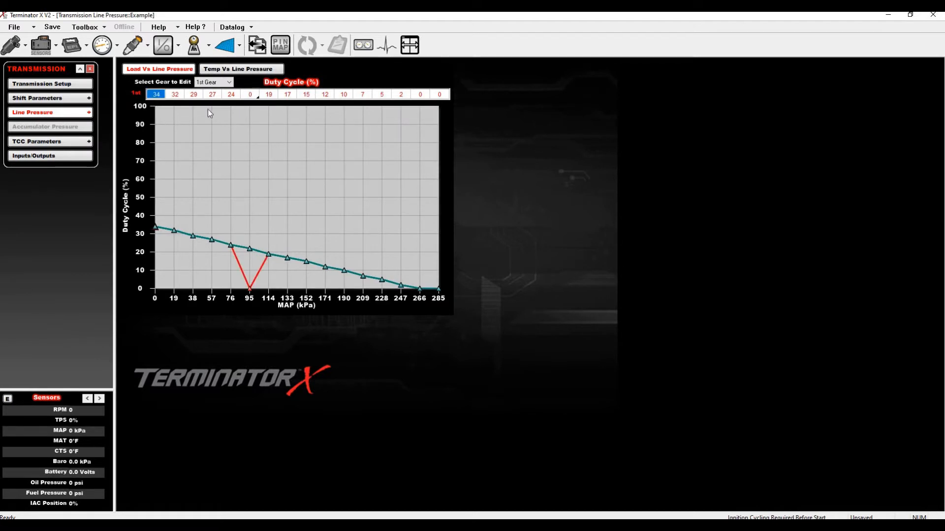
pyautogui.keyDown('shift'); pyautogui.click(248, 96); pyautogui.keyUp('shift')
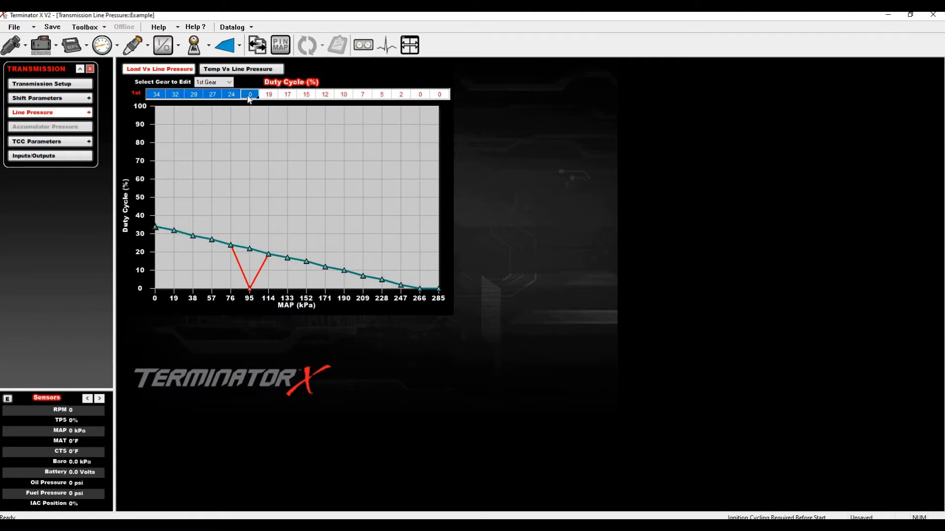
pyautogui.press('f')
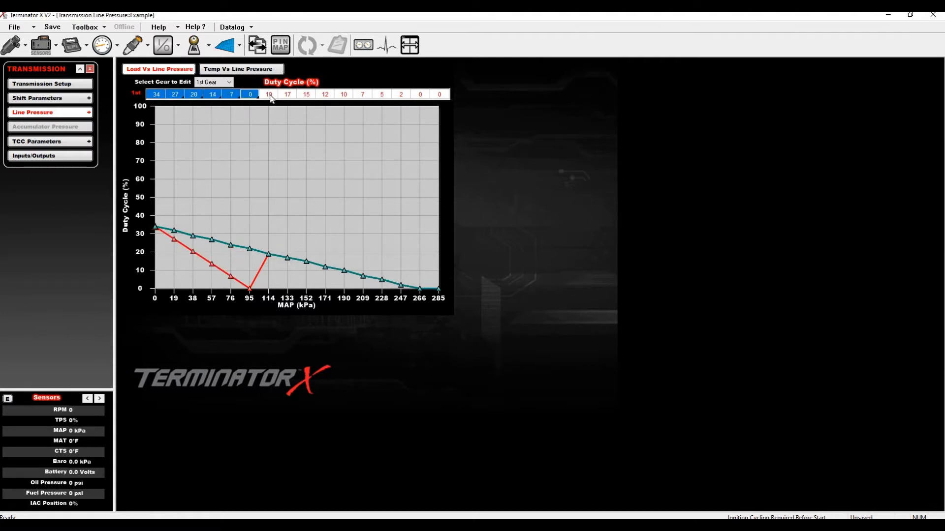
# Set the 1st gear line pressure duty cycle to 0% for all cells from 114 to 285 kPa.
pyautogui.moveTo(269, 94); pyautogui.dragTo(439, 96)
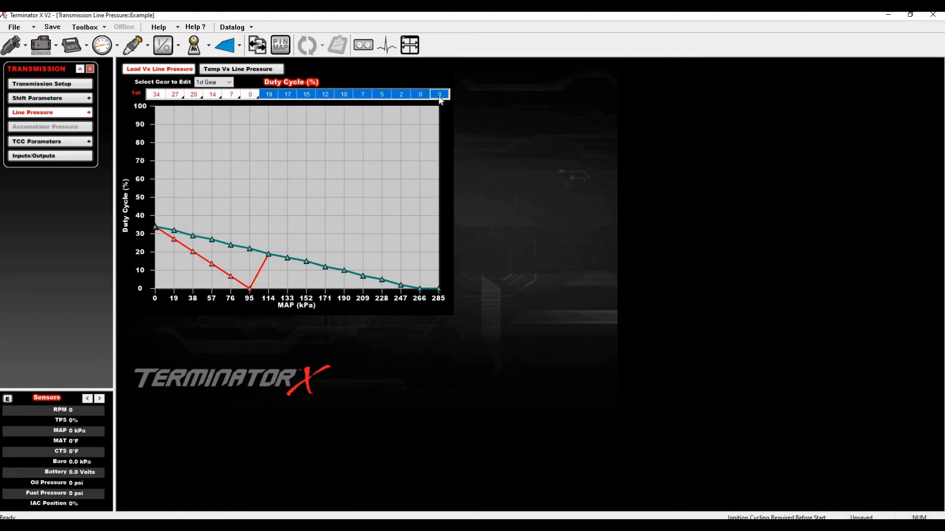
pyautogui.click(306, 96)
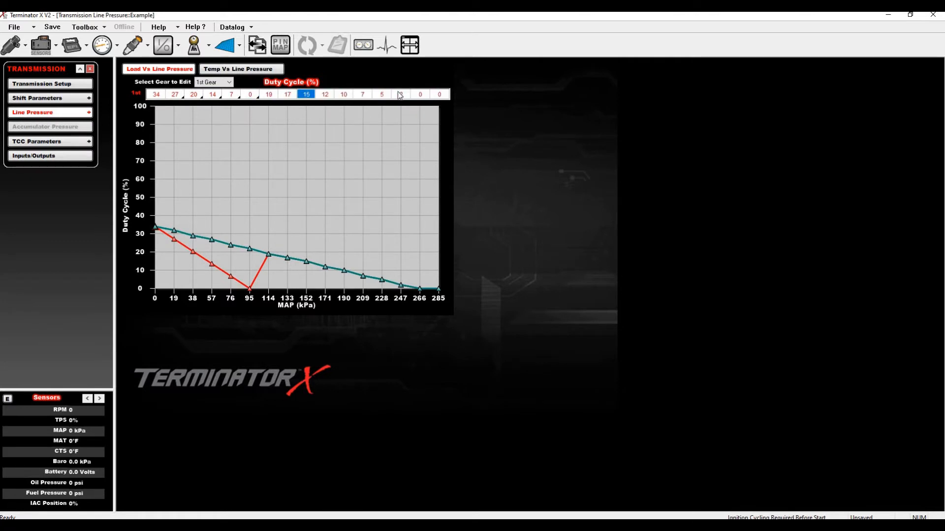
pyautogui.click(440, 95)
pyautogui.moveTo(268, 94); pyautogui.dragTo(440, 100)
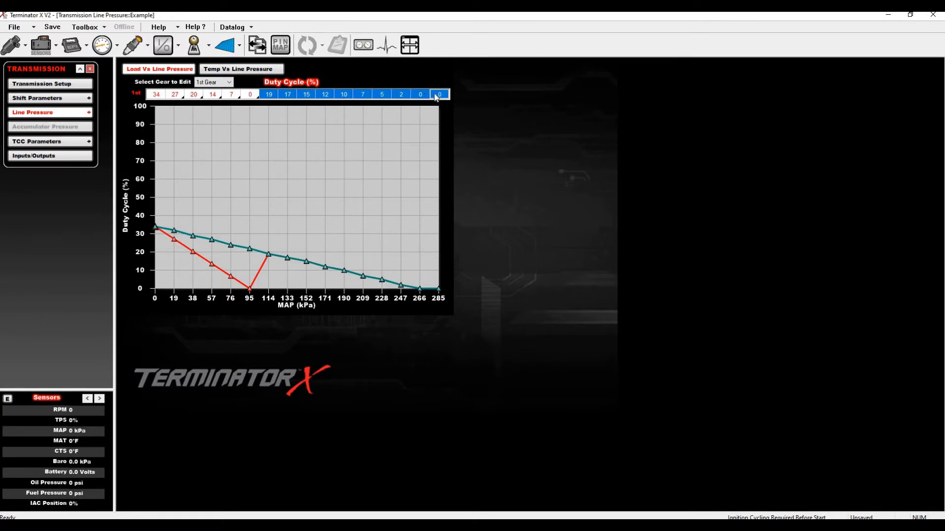
pyautogui.press('Left')
pyautogui.press('Right')
pyautogui.keyDown('shift'); pyautogui.click(272, 97); pyautogui.keyUp('shift')
pyautogui.write('0')
pyautogui.press('Return')
# Copy the entire 1st gear line pressure duty cycle row into the 2nd gear table.
pyautogui.moveTo(154, 95); pyautogui.dragTo(434, 92)
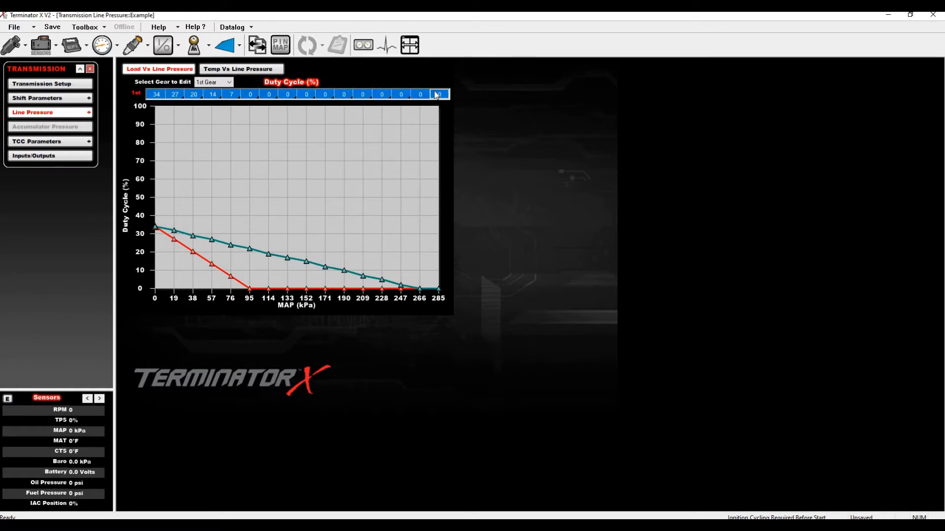
pyautogui.click(213, 83)
pyautogui.click(211, 98)
pyautogui.click(156, 98)
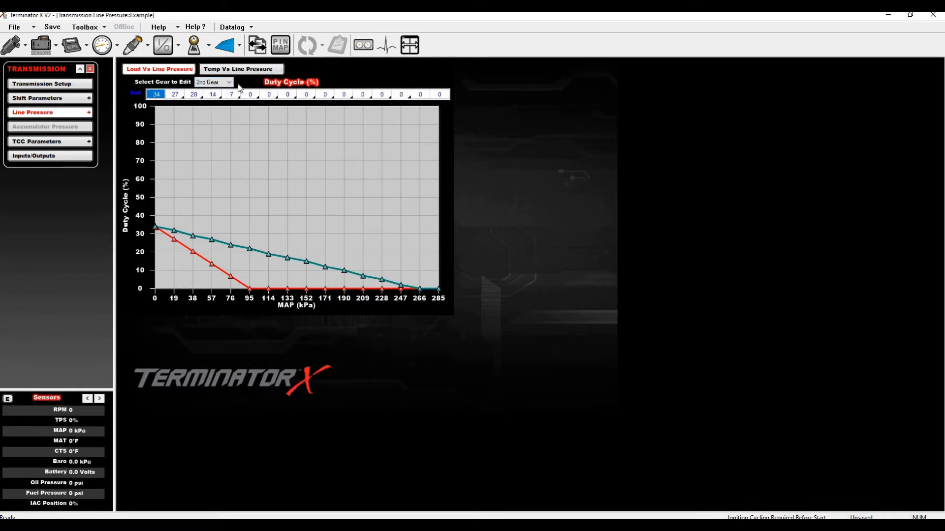
# Paste the copied 1st gear line pressure duty cycle row into the 3rd and 4th gear tables.
pyautogui.click(217, 83)
pyautogui.click(207, 104)
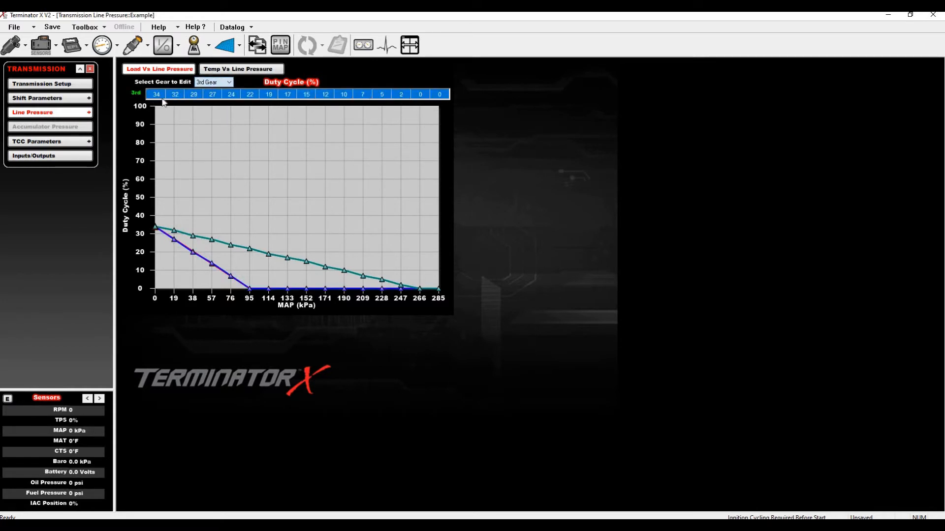
pyautogui.click(216, 83)
pyautogui.click(211, 110)
pyautogui.click(211, 96)
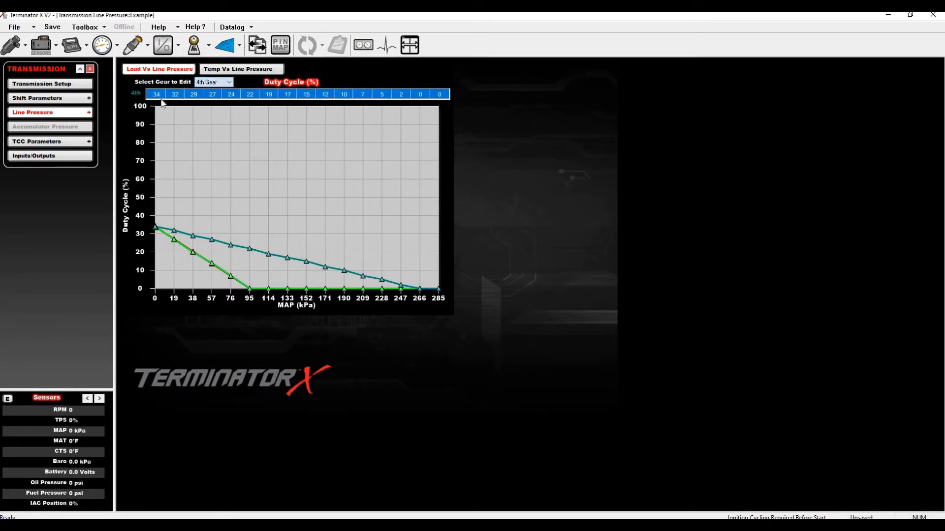
pyautogui.click(160, 97)
pyautogui.hotkey('ctrl', 'v')
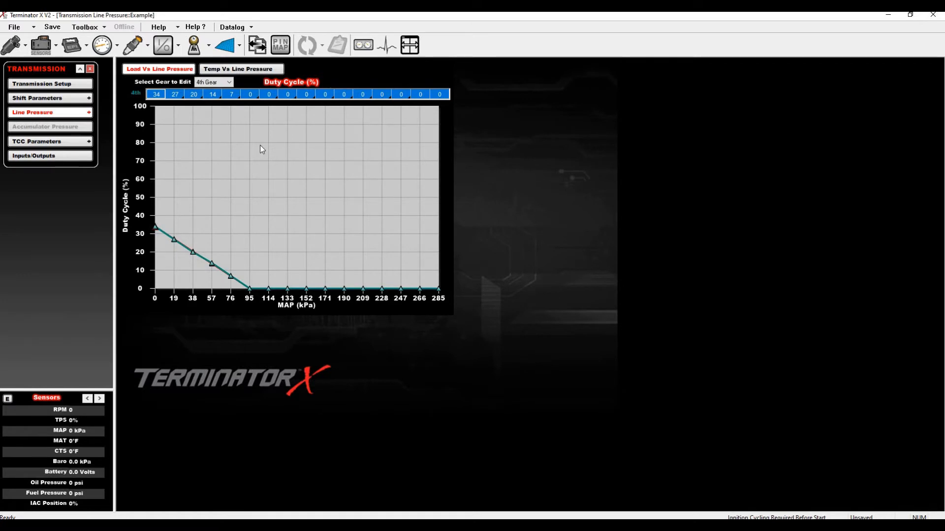
# Set the minimum gear for enabling the torque converter clutch to 1st Gear in the TCC parameters.
pyautogui.click(65, 140)
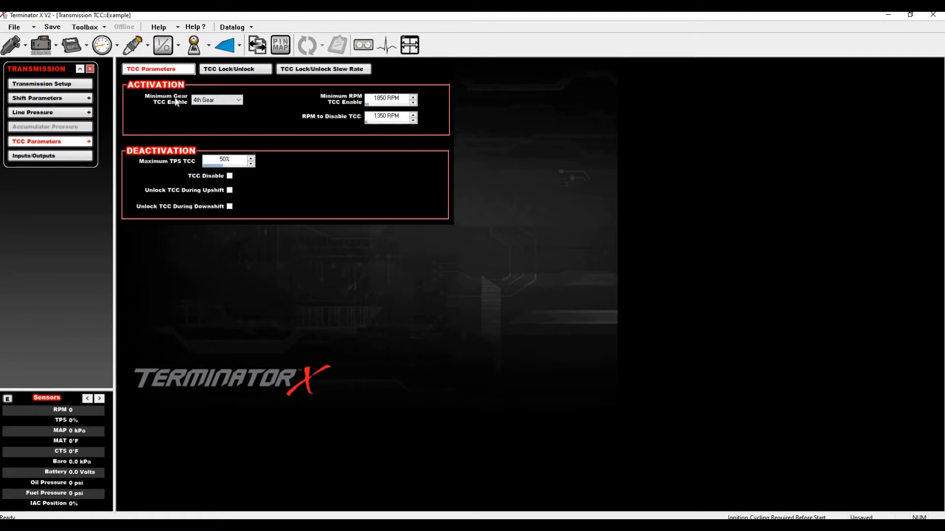
pyautogui.click(209, 100)
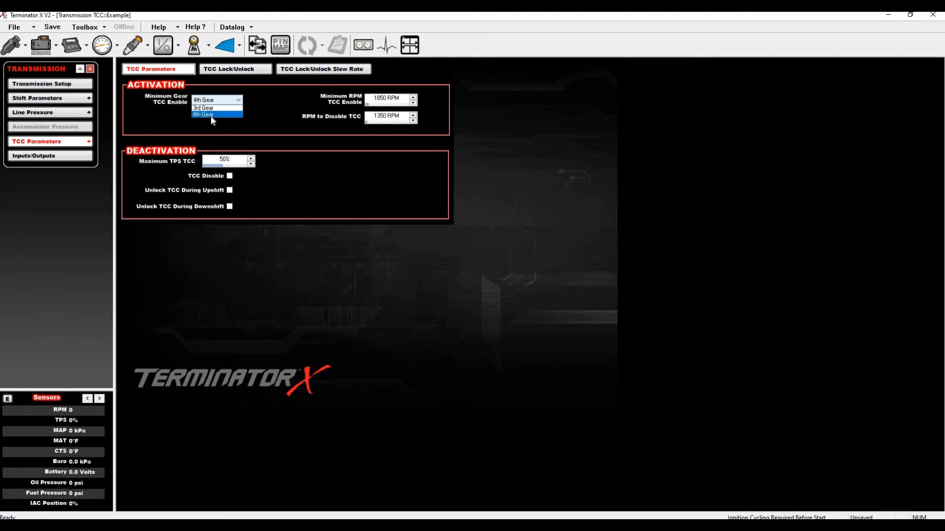
pyautogui.click(211, 122)
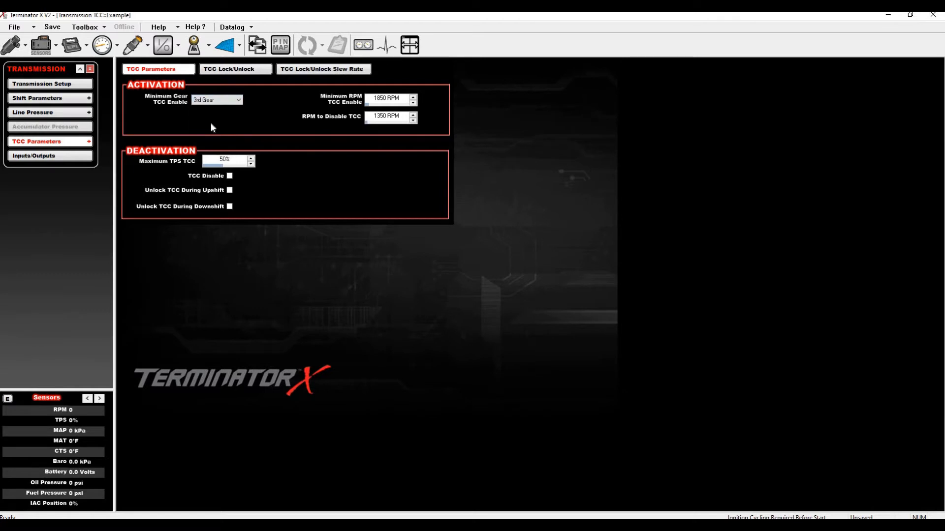
pyautogui.click(228, 101)
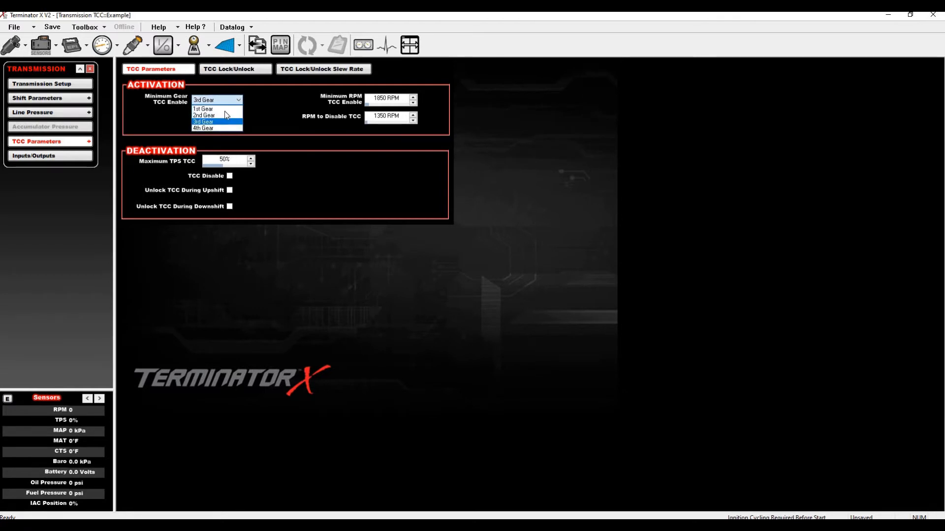
pyautogui.click(224, 108)
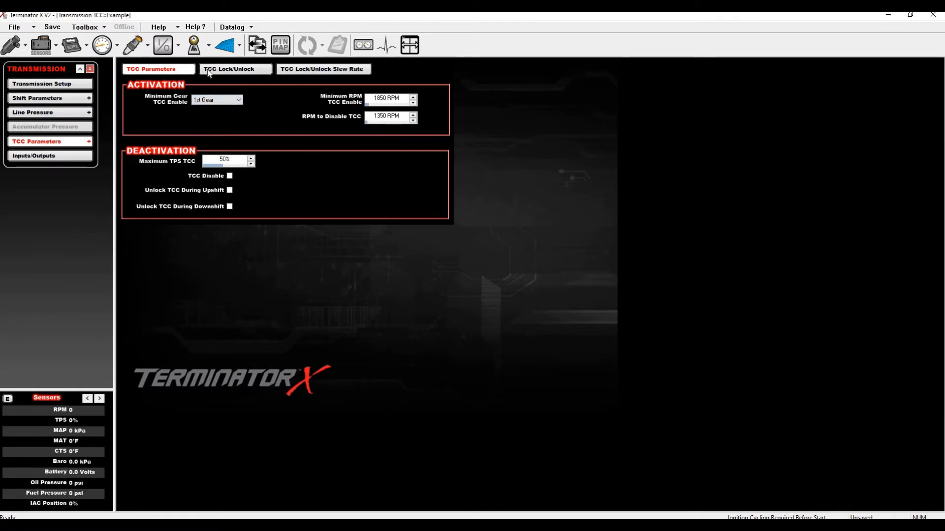
# Set the minimum gear for enabling the torque converter clutch to 3rd Gear.
pyautogui.click(211, 70)
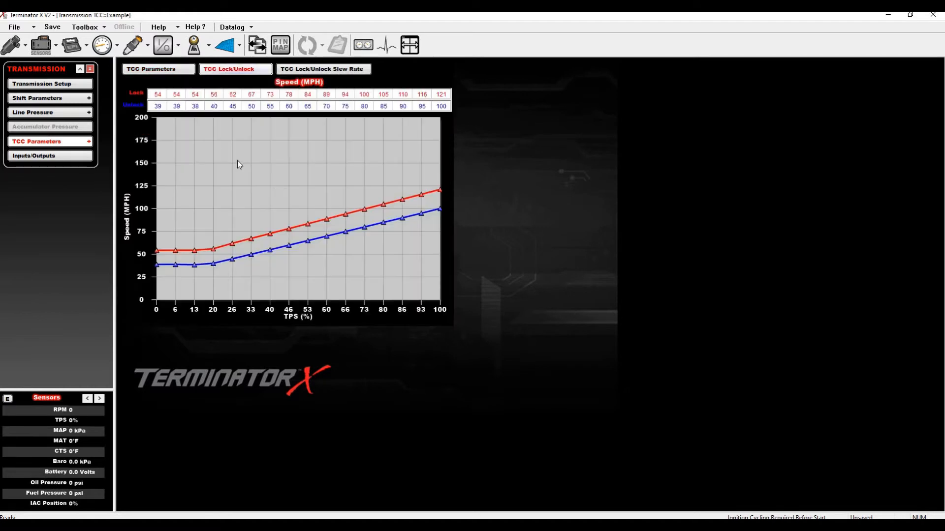
pyautogui.click(153, 69)
pyautogui.click(214, 100)
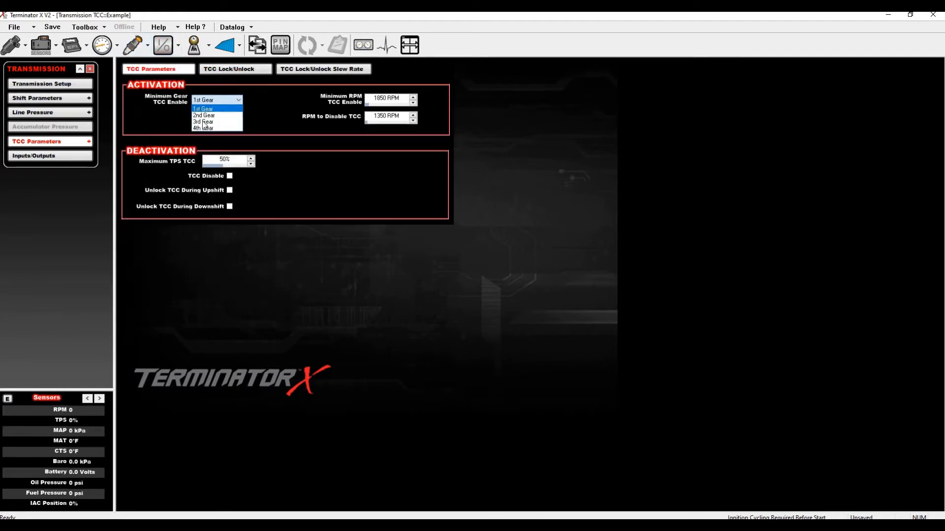
pyautogui.click(204, 124)
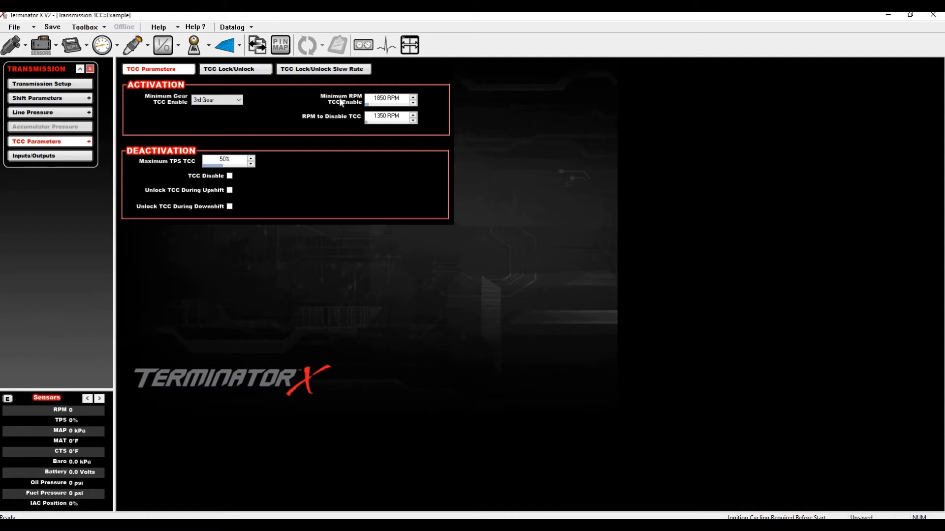
# Set the minimum RPM to enable the TCC to 1500 RPM and the RPM to disable it to 1200 RPM.
pyautogui.doubleClick(379, 118)
pyautogui.write('1300')
pyautogui.press('Return')
pyautogui.doubleClick(383, 100)
pyautogui.write('1600')
pyautogui.press('Return')
pyautogui.press('Tab')
pyautogui.press('Return')
pyautogui.hotkey('shift', 'Tab')
pyautogui.write('155')
pyautogui.press('BackSpace')
pyautogui.write('00')
pyautogui.press('Return')
# Set the maximum TPS for the TCC to 105% and leave the TCC Disable option unchecked.
pyautogui.click(227, 161)
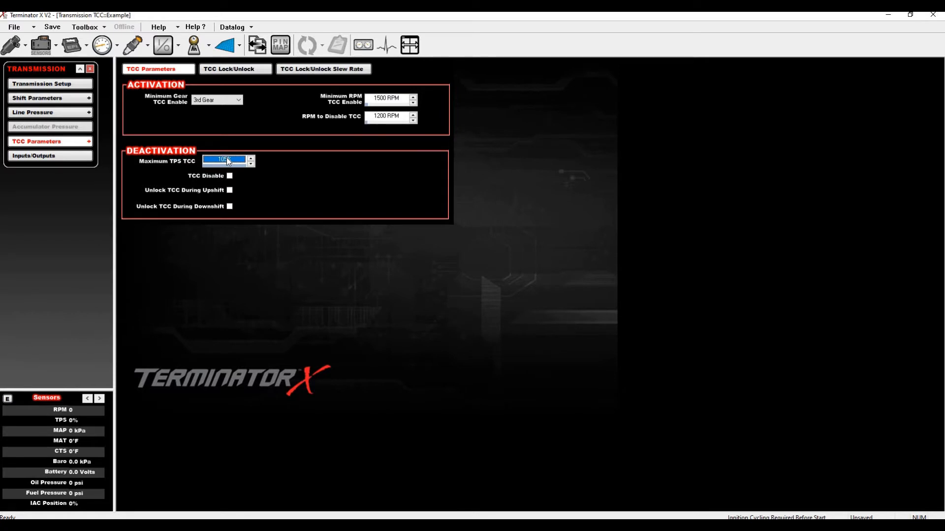
pyautogui.press('Return')
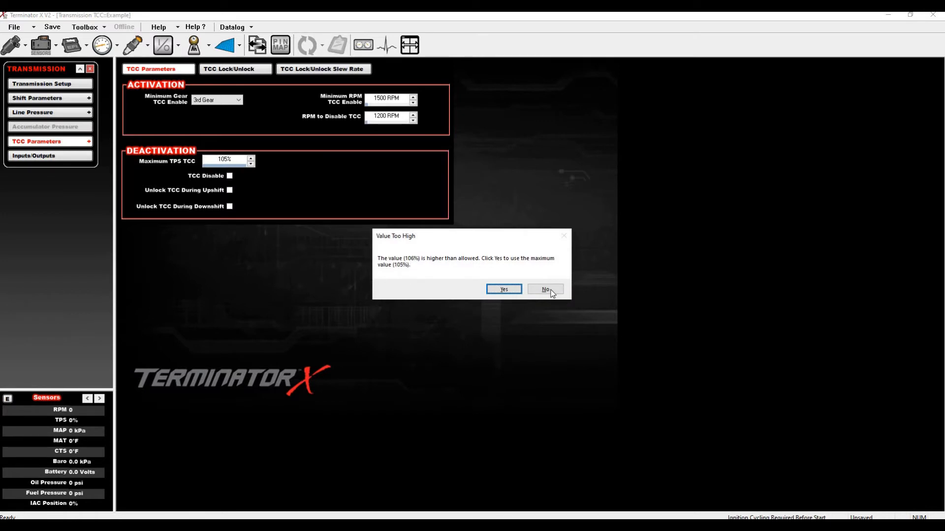
pyautogui.click(553, 292)
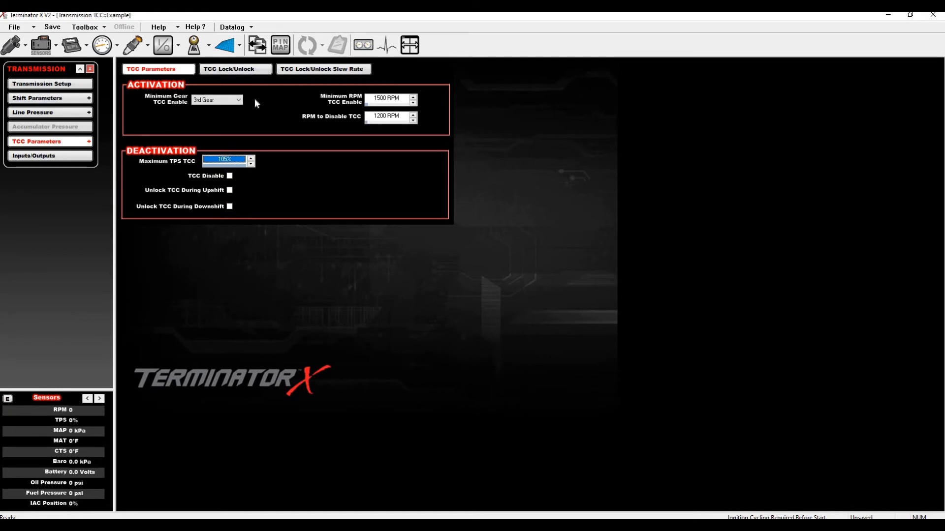
pyautogui.click(232, 179)
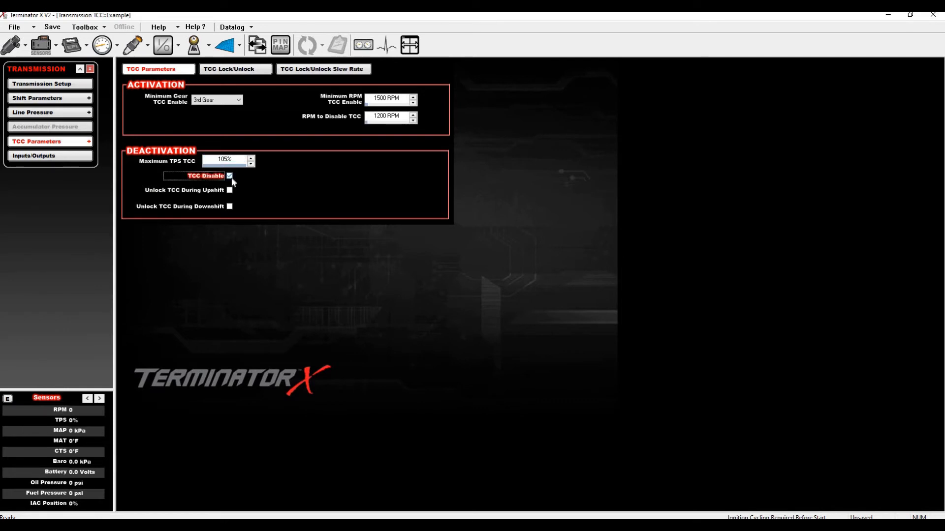
pyautogui.click(231, 179)
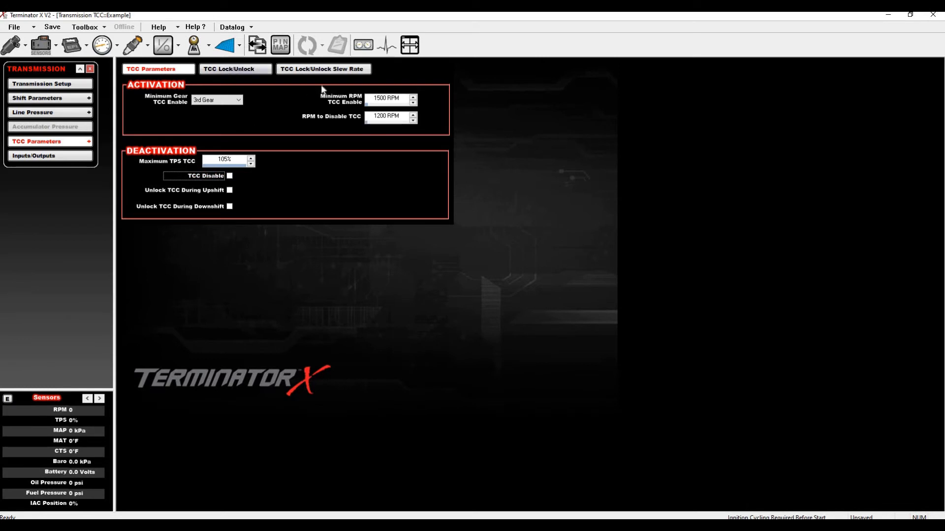
# Examine the TCC lock and unlock slew rate settings, then the lock and unlock speeds along the TPS curve.
pyautogui.click(322, 70)
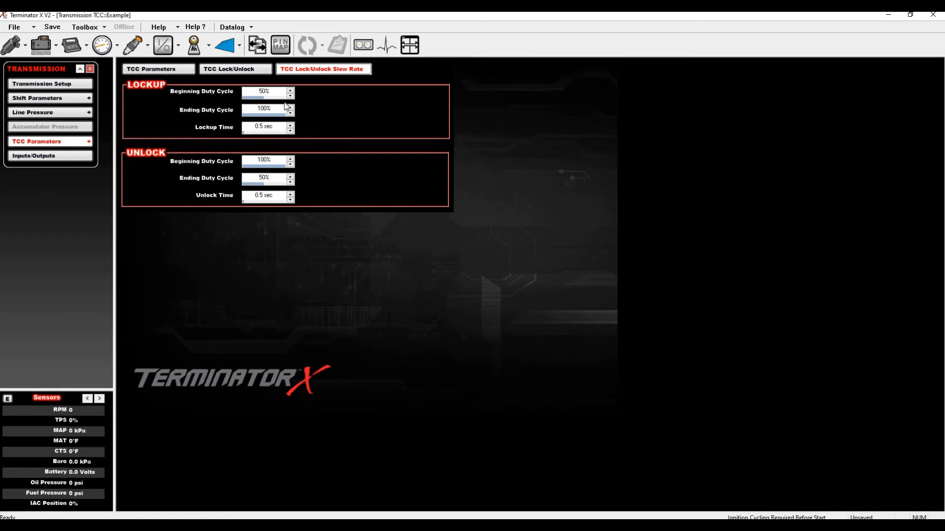
pyautogui.click(230, 66)
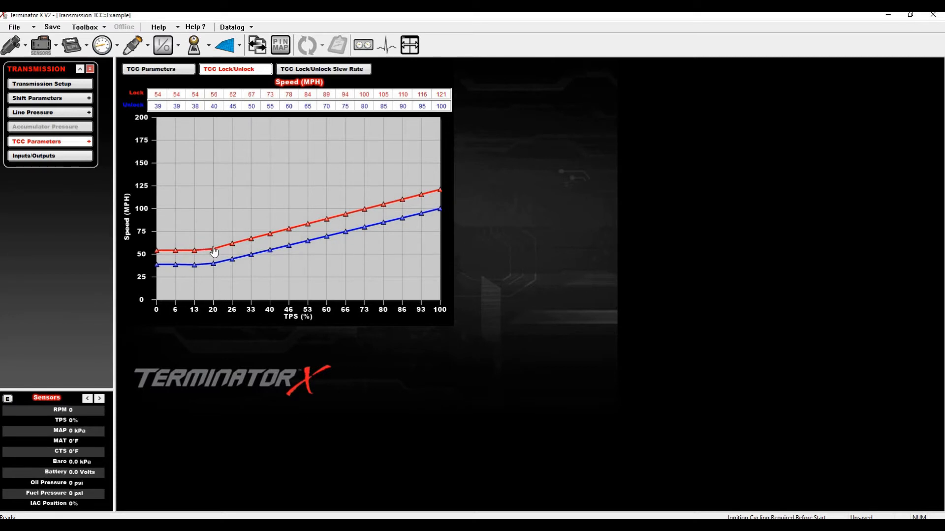
pyautogui.moveTo(215, 252)
pyautogui.moveTo(308, 230)
pyautogui.moveTo(160, 266)
pyautogui.moveTo(365, 233)
pyautogui.moveTo(402, 203)
pyautogui.moveTo(440, 196)
pyautogui.moveTo(309, 228)
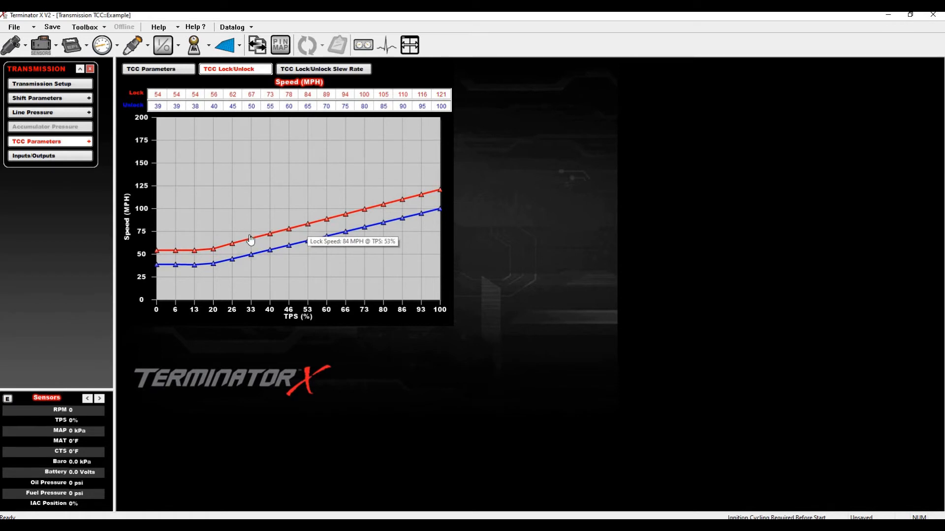
pyautogui.moveTo(249, 245)
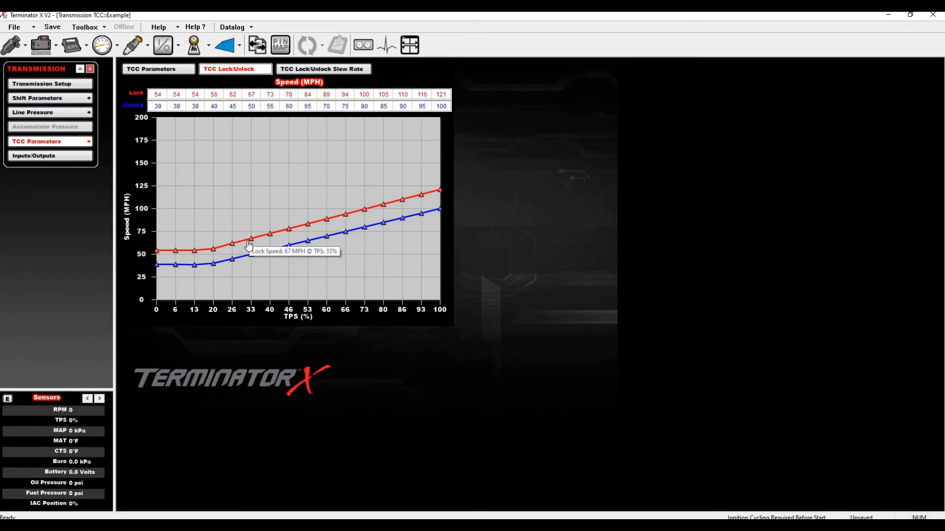
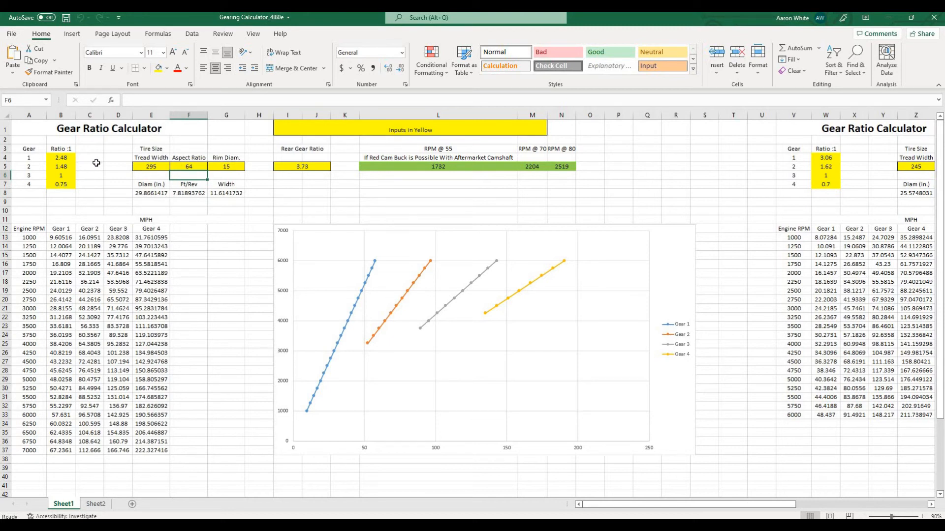
# Switch to the Excel gear ratio calculator, enter a tire tread width of 275 and aspect ratio of 60, and select the Gear 3 speeds.
pyautogui.click(67, 159)
pyautogui.click(64, 168)
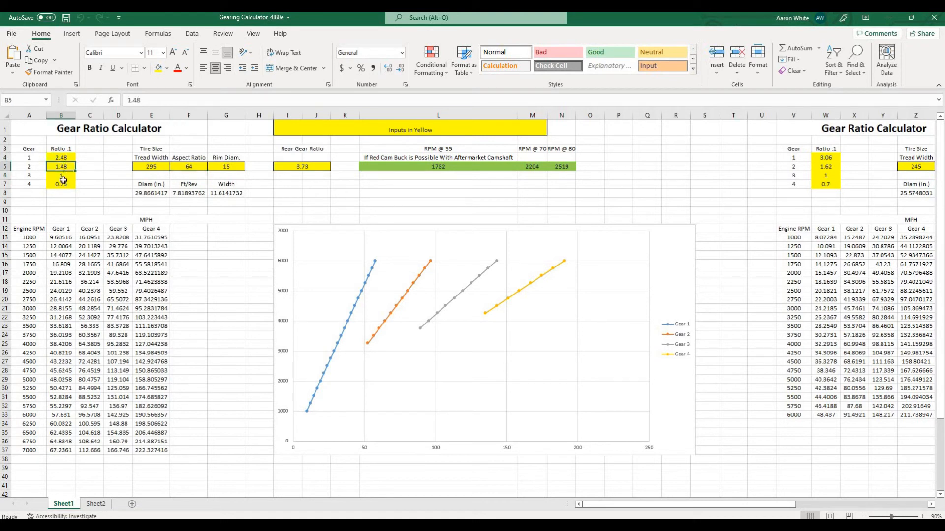
pyautogui.click(64, 176)
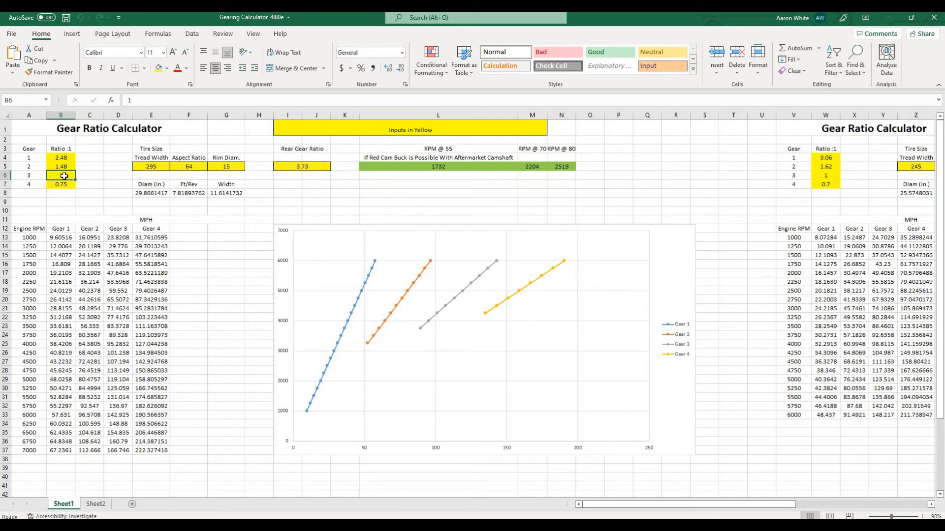
pyautogui.click(149, 168)
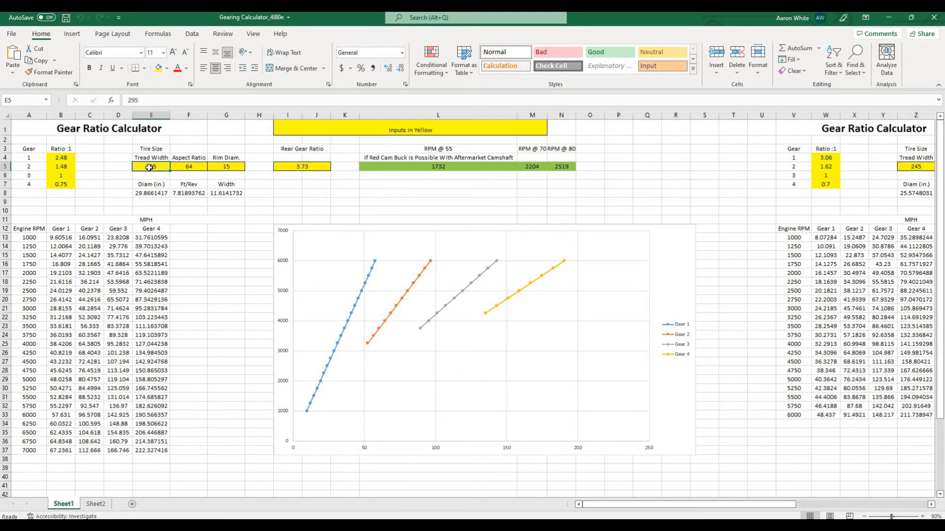
pyautogui.write('275')
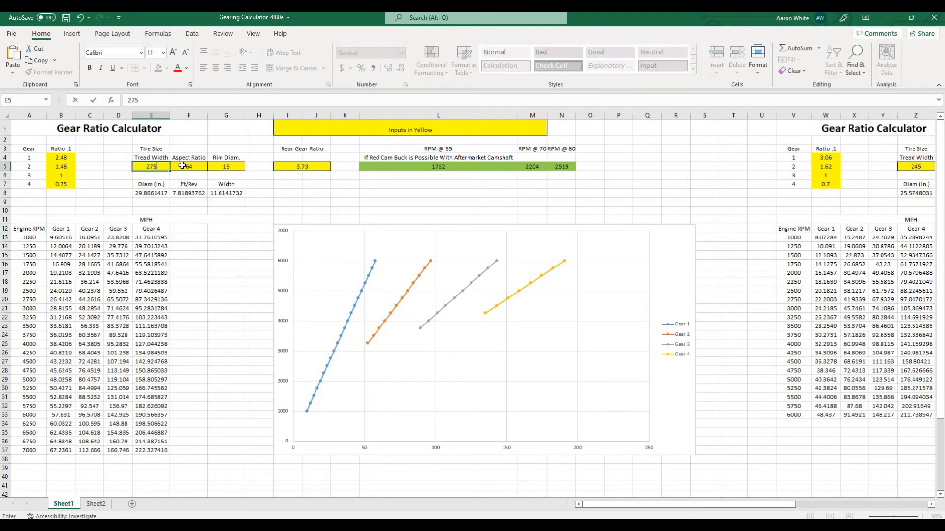
pyautogui.click(182, 166)
pyautogui.write('60')
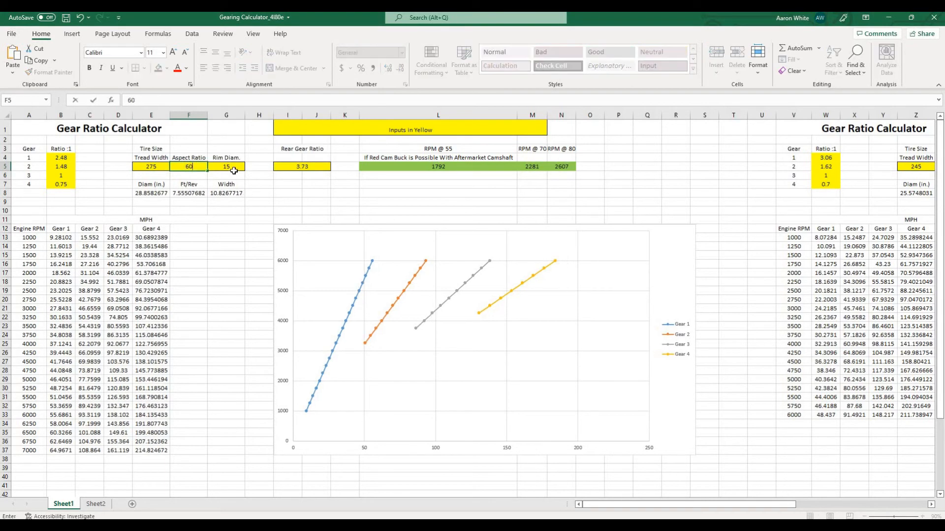
pyautogui.click(224, 168)
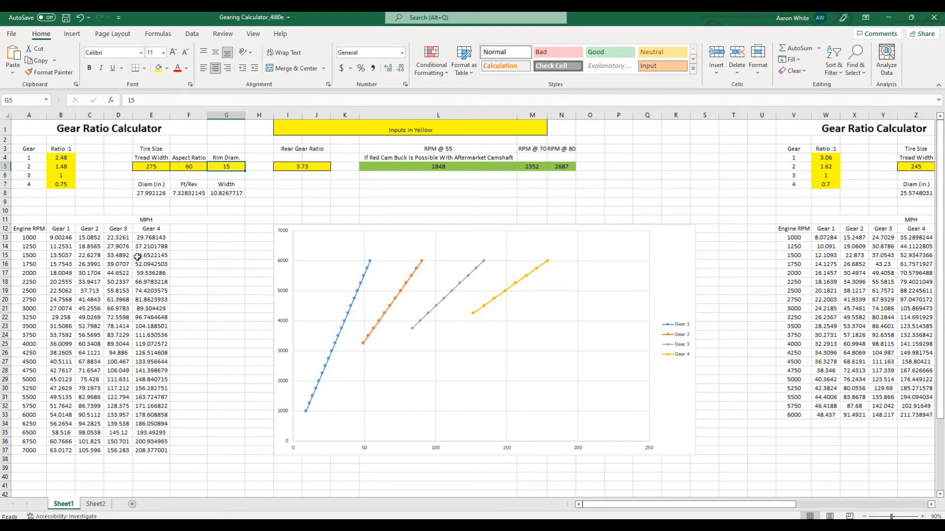
pyautogui.click(120, 238)
pyautogui.moveTo(119, 238); pyautogui.dragTo(116, 451)
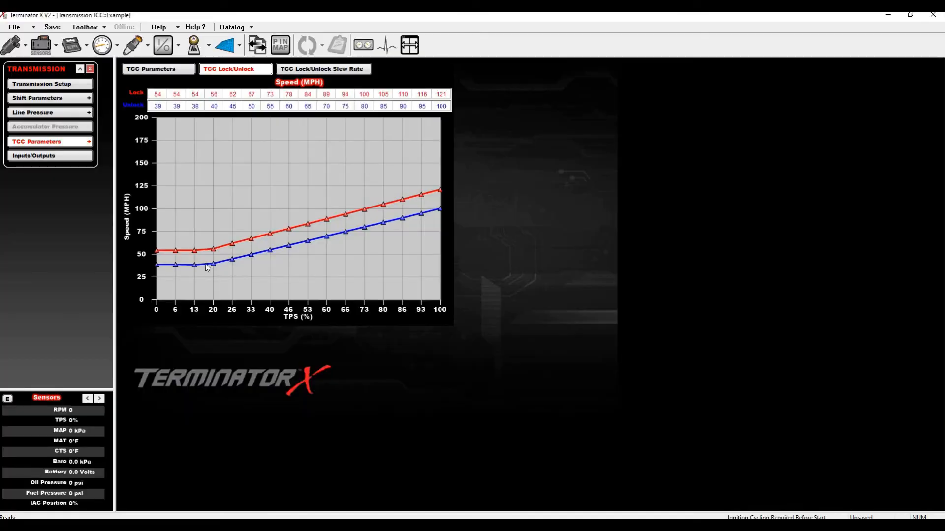
# Back in Terminator X, lower the entire TCC lock speed row to range from 50 MPH at 0% TPS to 112 MPH at 100% TPS.
pyautogui.moveTo(213, 254)
pyautogui.click(158, 94)
pyautogui.moveTo(199, 96); pyautogui.dragTo(439, 91)
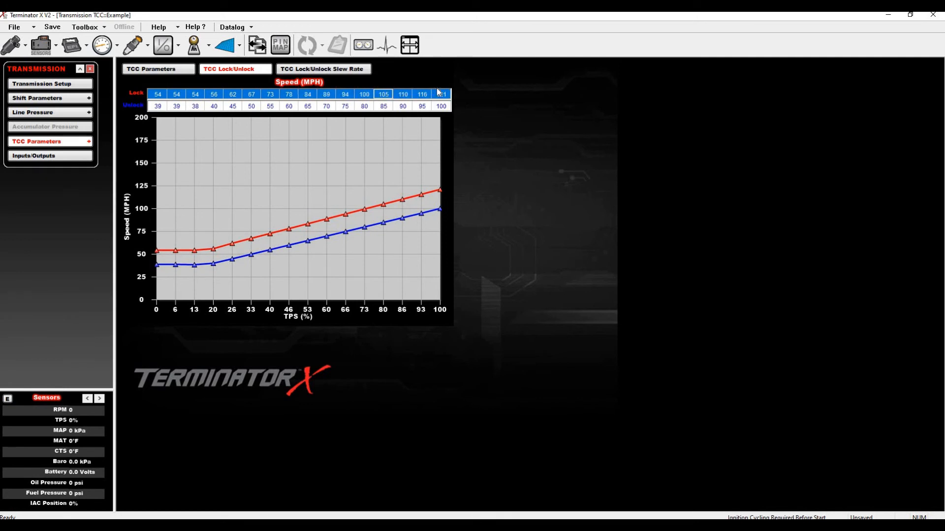
pyautogui.hotkey('ctrl', 'Down')
pyautogui.press('-')
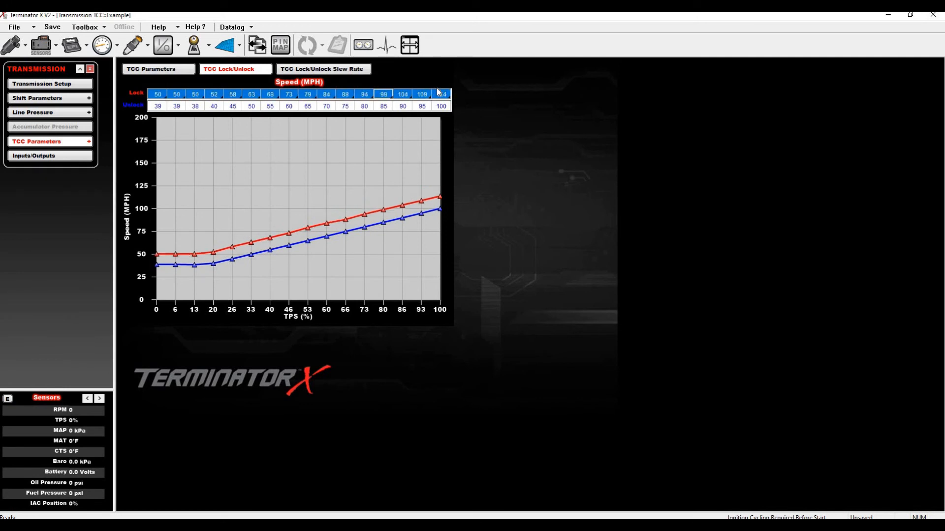
pyautogui.press('-')
pyautogui.press('-')
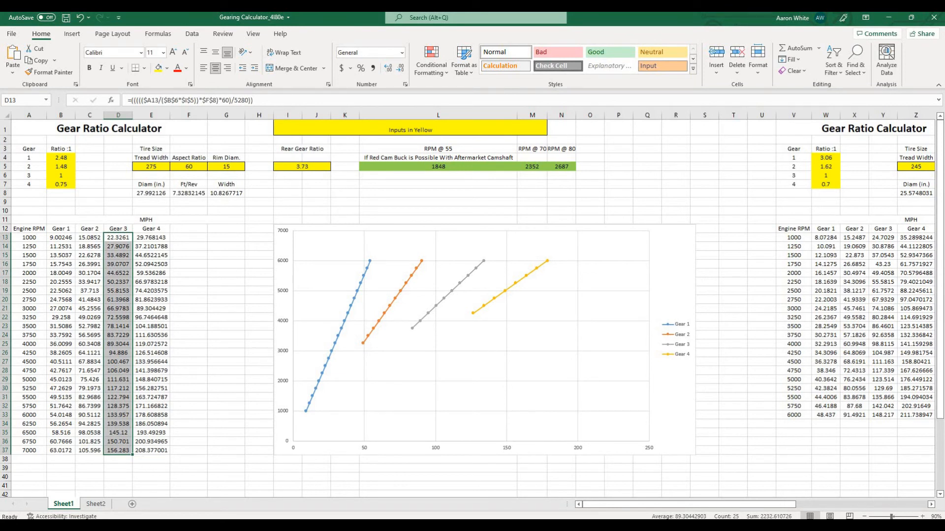
# Return from the Excel calculator to Terminator X and raise the TCC lock speeds to 117 MPH at 93% TPS and 123 MPH at 100% TPS.
pyautogui.click(365, 505)
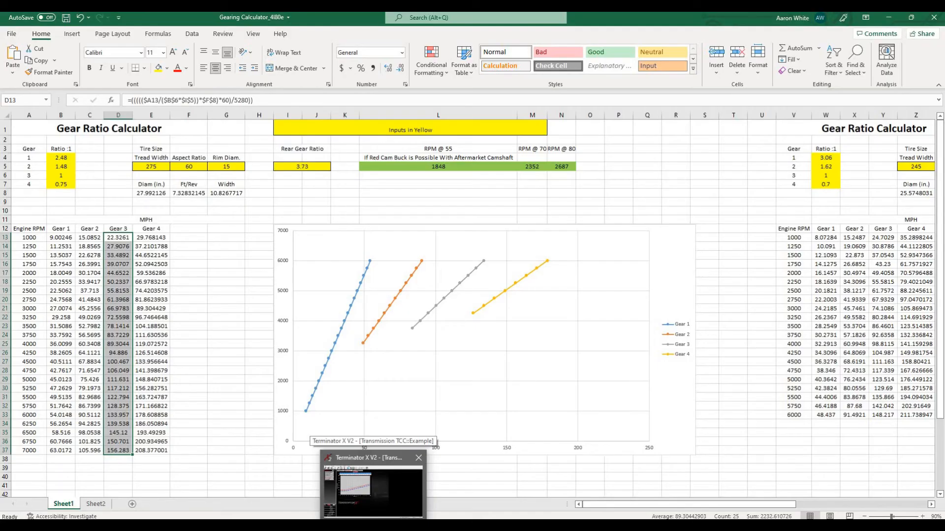
pyautogui.click(358, 514)
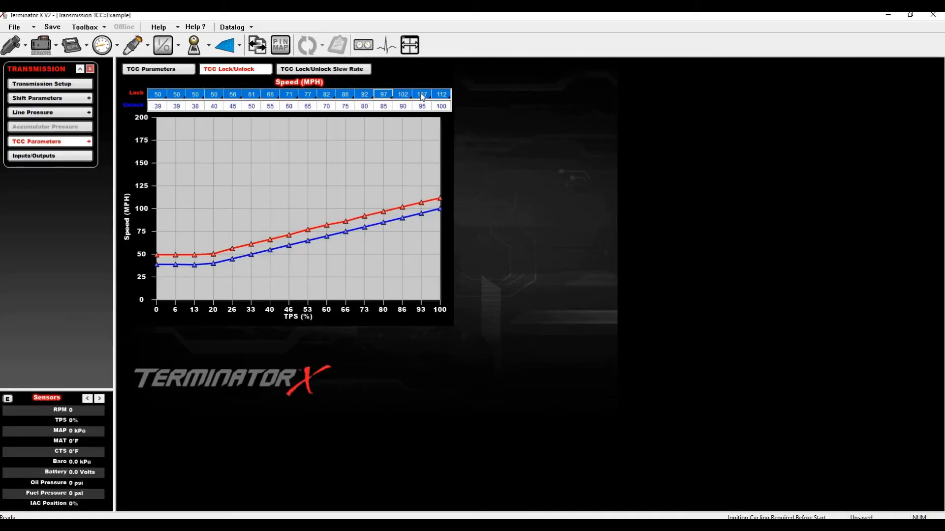
pyautogui.click(422, 95)
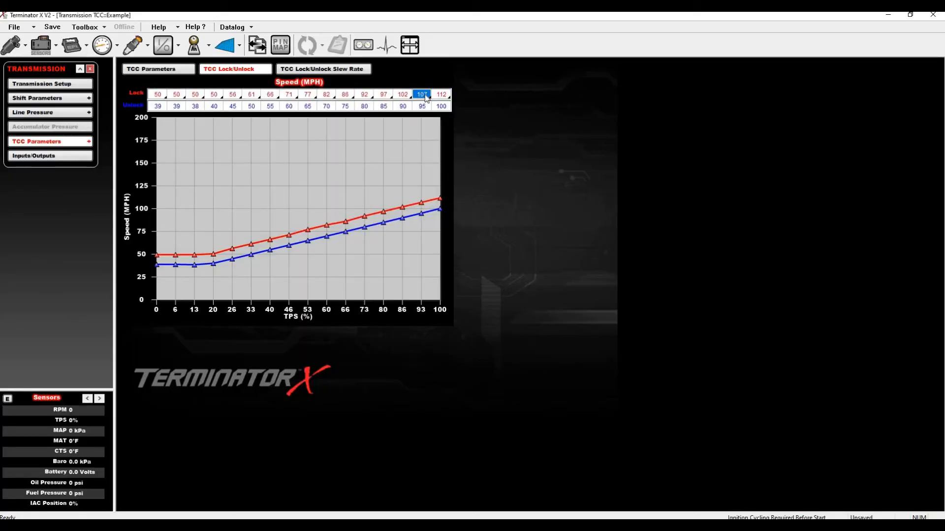
pyautogui.moveTo(436, 92); pyautogui.dragTo(425, 96)
pyautogui.hotkey('ctrl', 'Up')
pyautogui.hotkey('ctrl', 'Up')
pyautogui.hotkey('ctrl', 'Up')
pyautogui.hotkey('ctrl', 'Down')
pyautogui.hotkey('ctrl', 'Down')
pyautogui.hotkey('ctrl', 'Down')
pyautogui.hotkey('ctrl', 'Down')
pyautogui.hotkey('ctrl', 'Down')
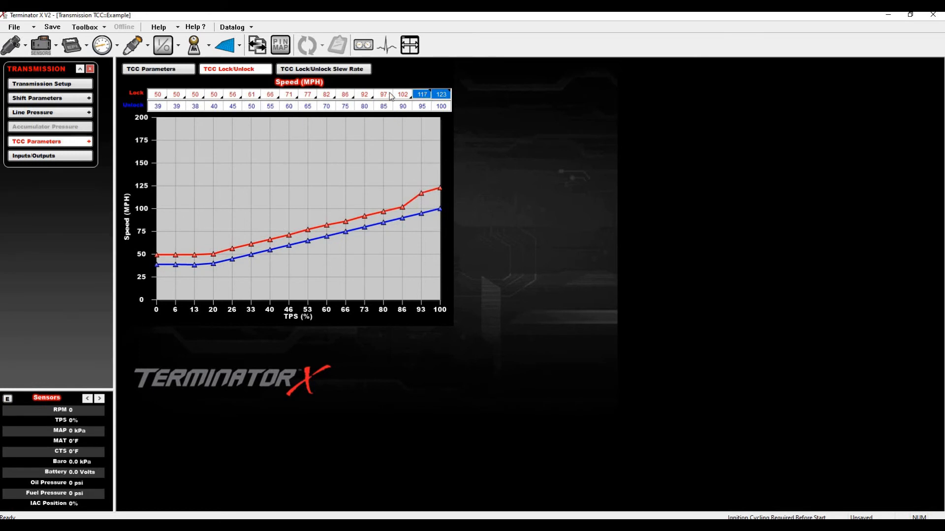
# Interpolate the TCC lock speeds between 33% and 93% TPS.
pyautogui.moveTo(251, 94); pyautogui.dragTo(417, 96)
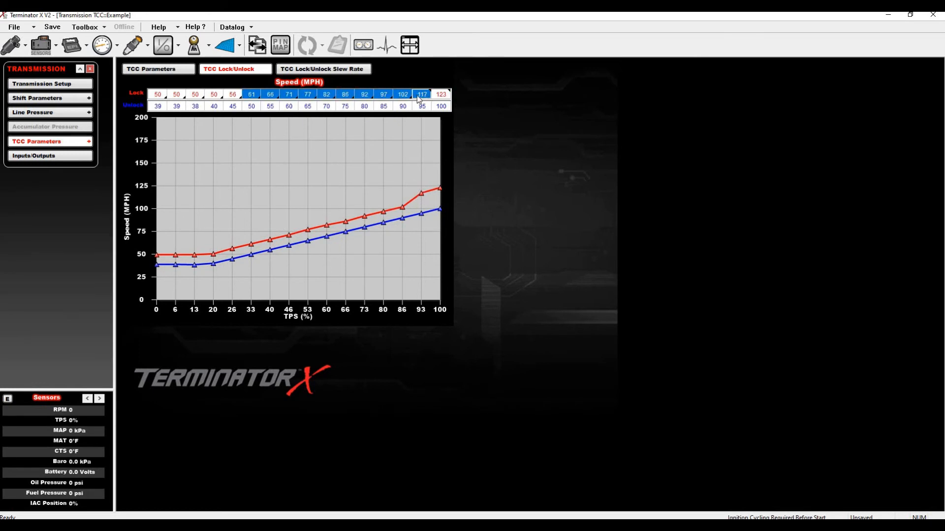
pyautogui.hotkey('ctrl', 'i')
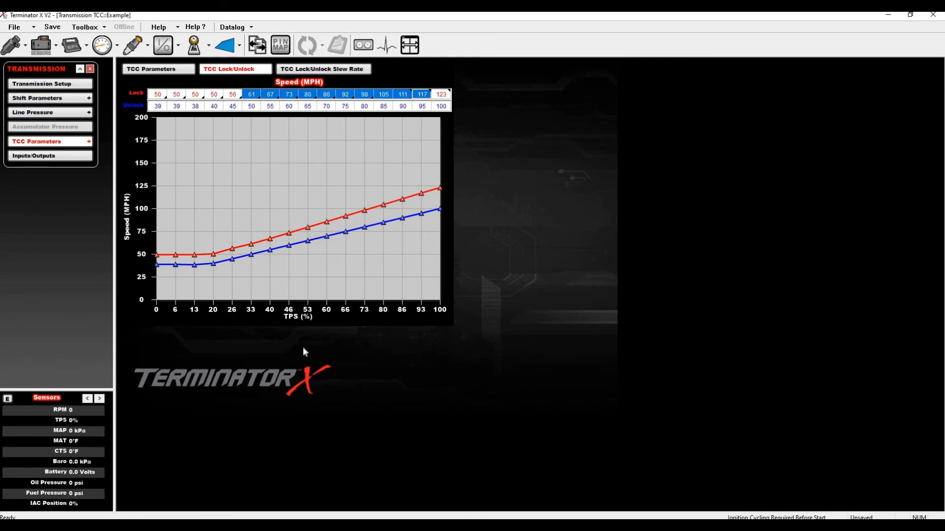
pyautogui.moveTo(328, 225)
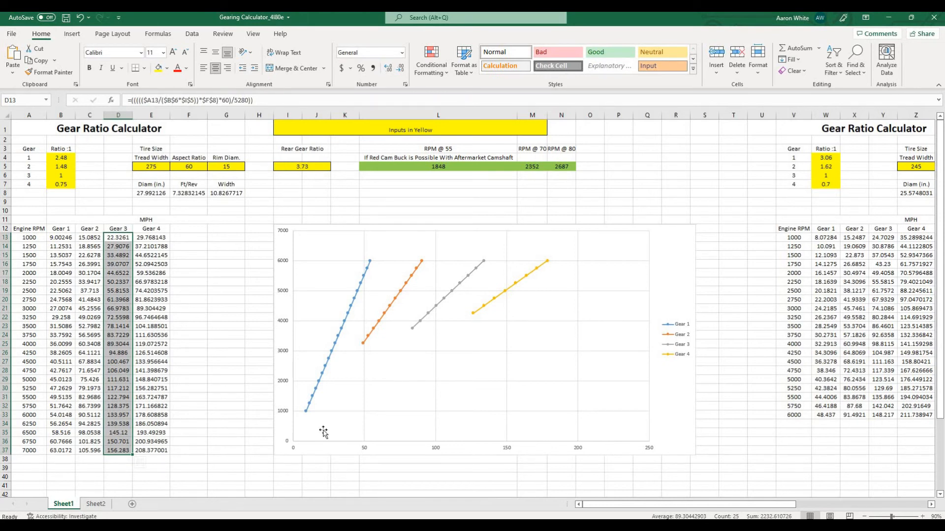
# Switch from the Excel calculator to Terminator X and lower the entire TCC unlock speed row to range from 33 MPH at 0% TPS to 86 MPH at 100%.
pyautogui.moveTo(373, 523)
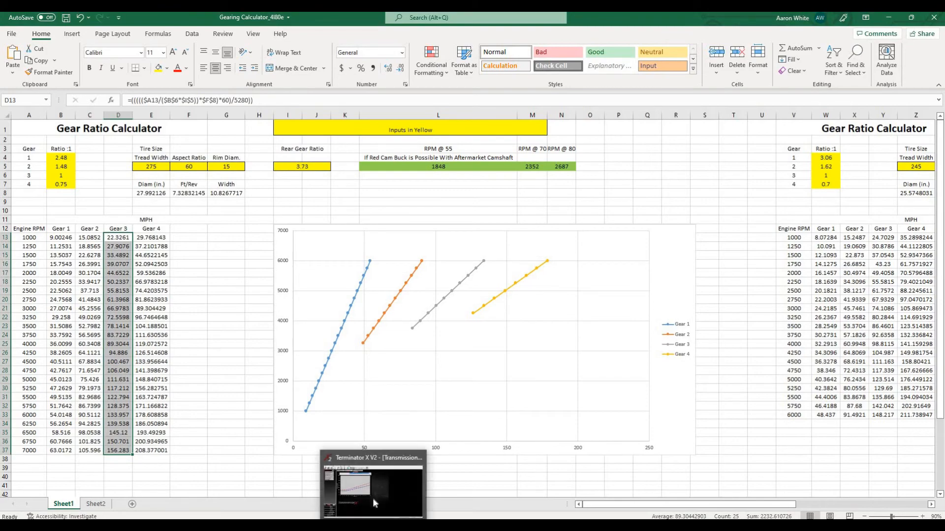
pyautogui.click(384, 483)
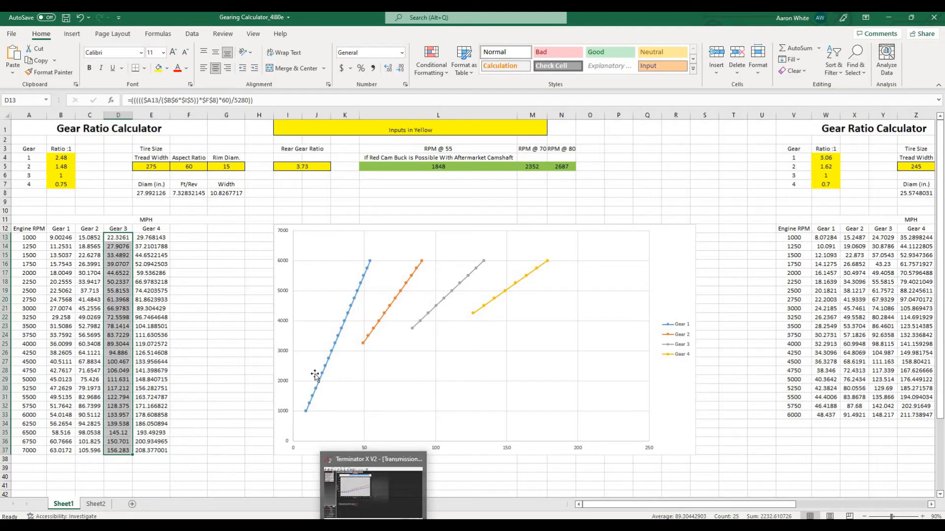
pyautogui.click(372, 524)
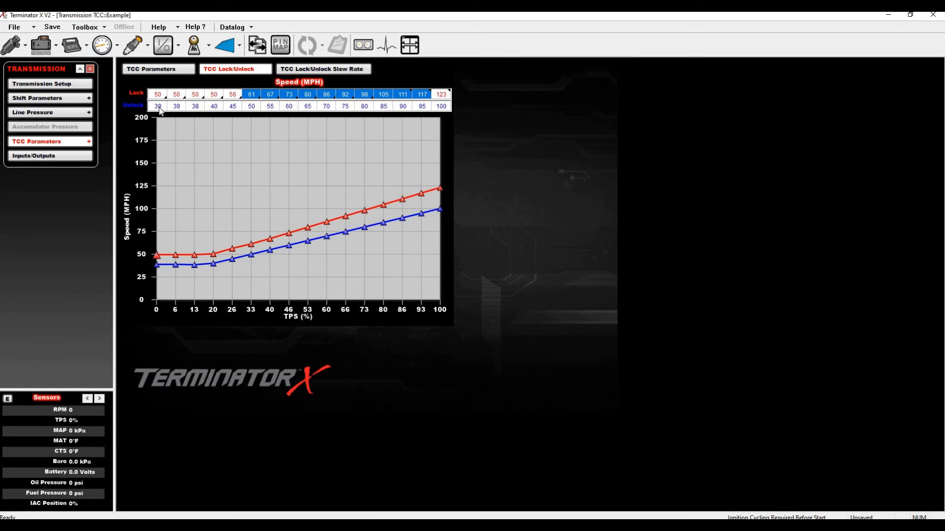
pyautogui.moveTo(161, 110); pyautogui.dragTo(434, 111)
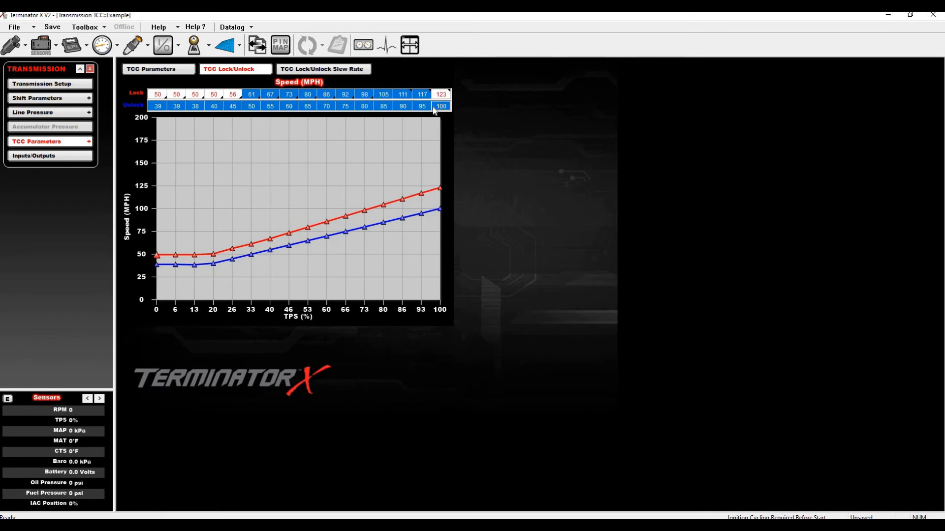
pyautogui.press('-')
pyautogui.press('-')
pyautogui.press('-')
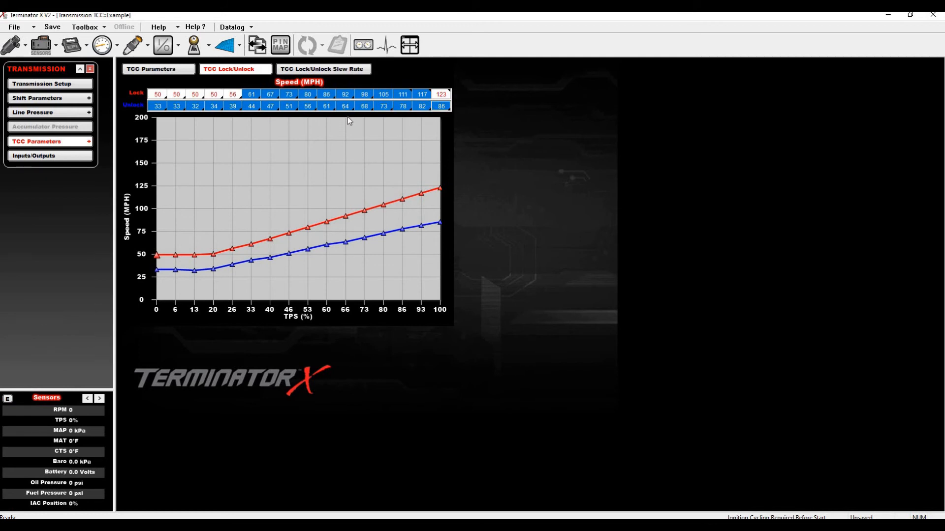
# Smooth the TCC unlock speeds to 33, 37, 41, 65, 70 and 75 MPH at 13%, 26%, 33%, 66%, 73% and 80% TPS.
pyautogui.click(195, 107)
pyautogui.write('33')
pyautogui.press('Return')
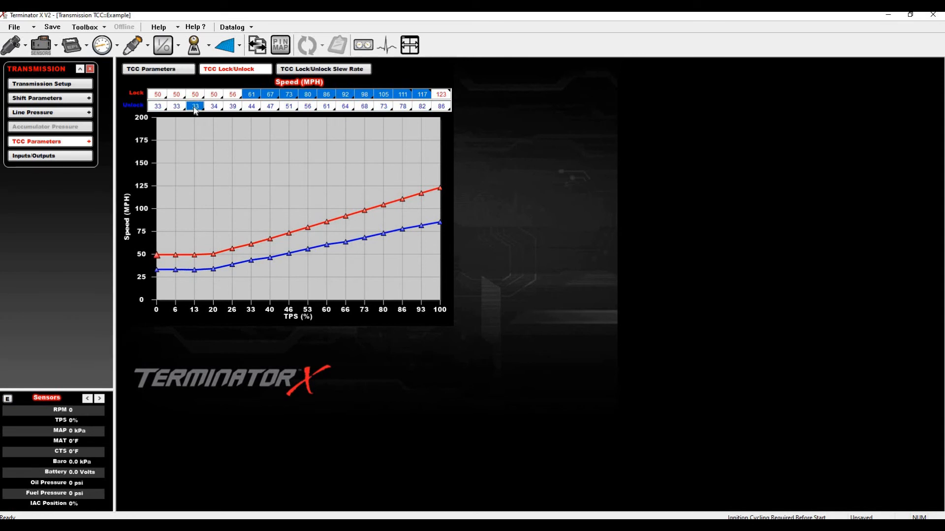
pyautogui.click(234, 268)
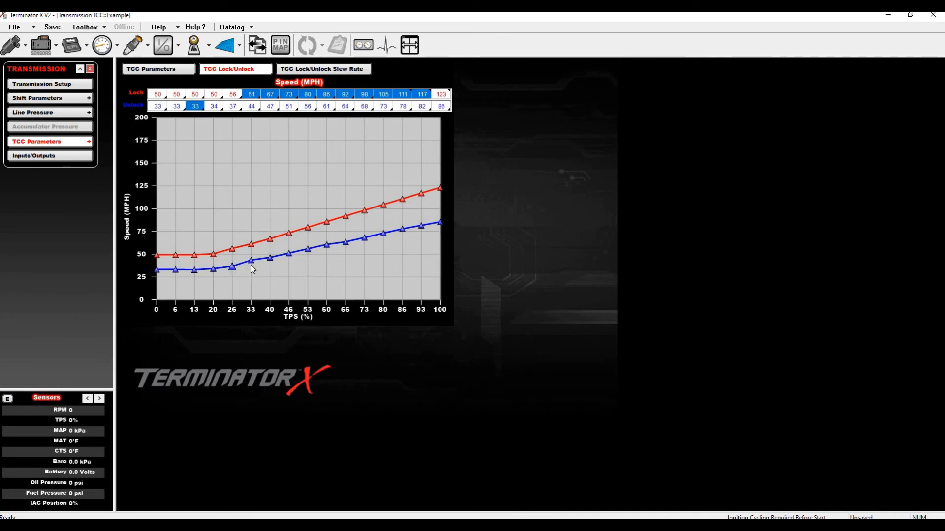
pyautogui.click(251, 265)
pyautogui.moveTo(250, 266); pyautogui.dragTo(251, 263)
pyautogui.moveTo(349, 247); pyautogui.dragTo(349, 245)
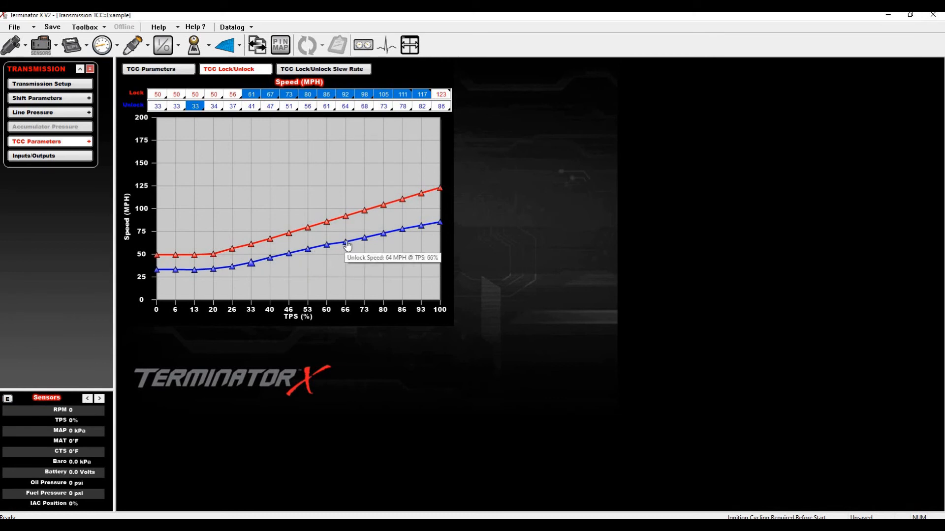
pyautogui.click(383, 236)
pyautogui.moveTo(402, 234)
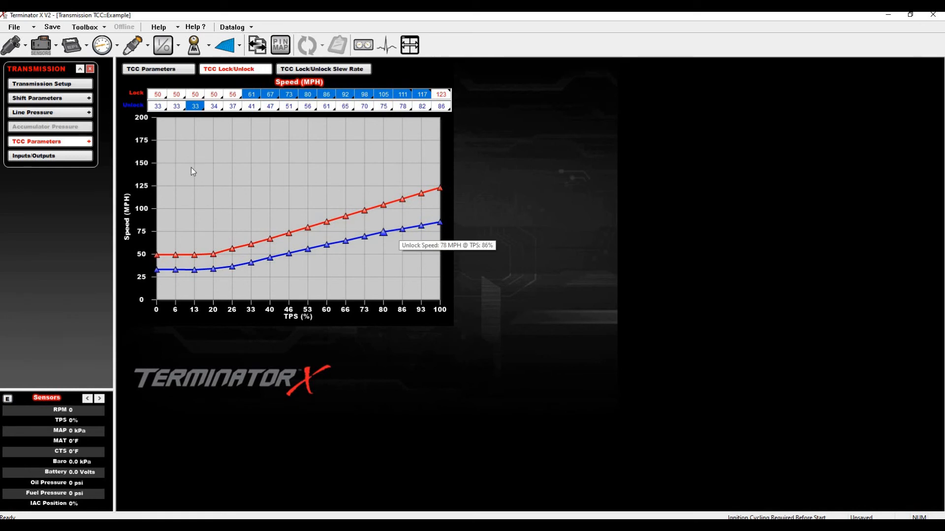
# Check the Maximum TPS TCC setting and the high-throttle end of the TCC lock speed curve.
pyautogui.click(133, 71)
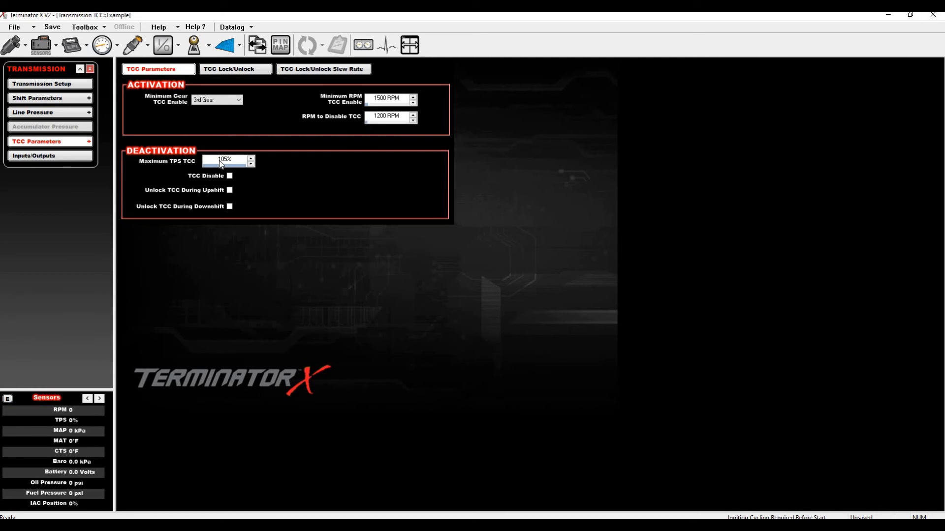
pyautogui.click(252, 71)
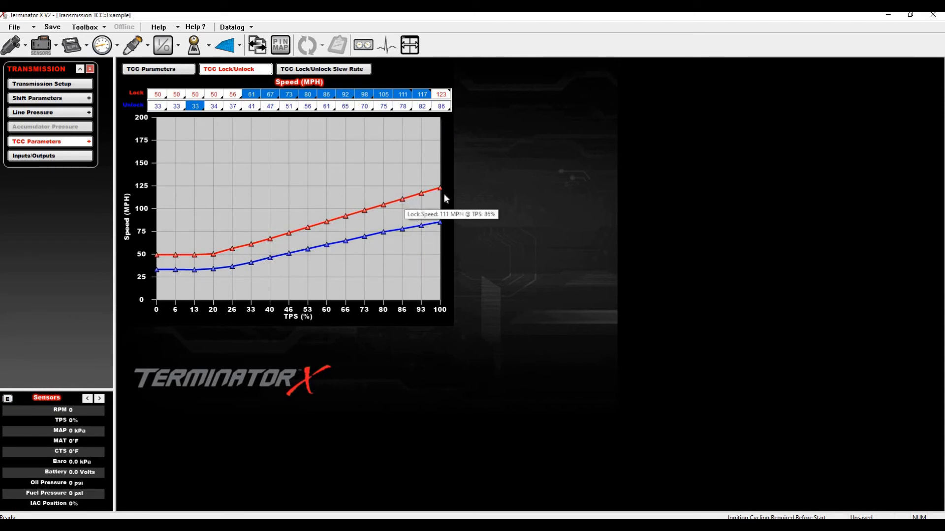
pyautogui.moveTo(440, 192)
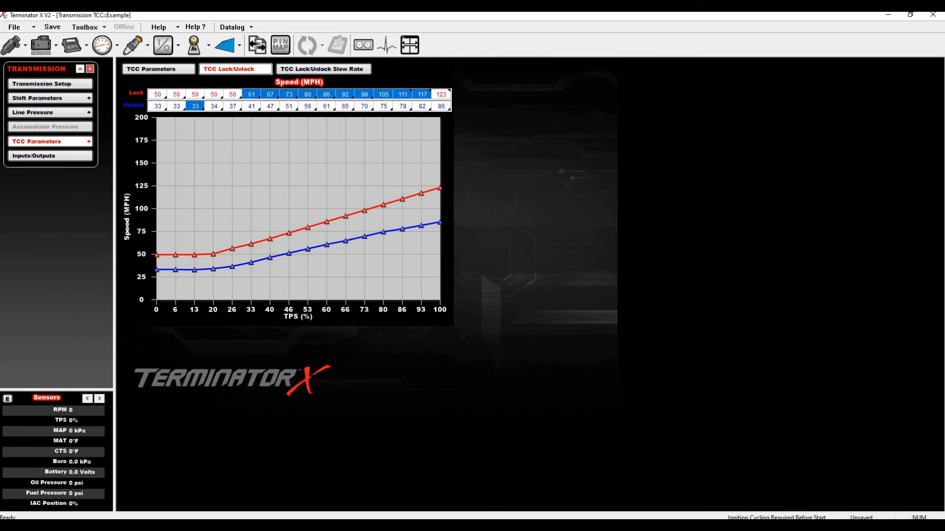
# After consulting the Excel gear calculator, set the TCC lock speed at 86% TPS to 122 MPH and interpolate the row from 33% to 86%.
pyautogui.click(221, 525)
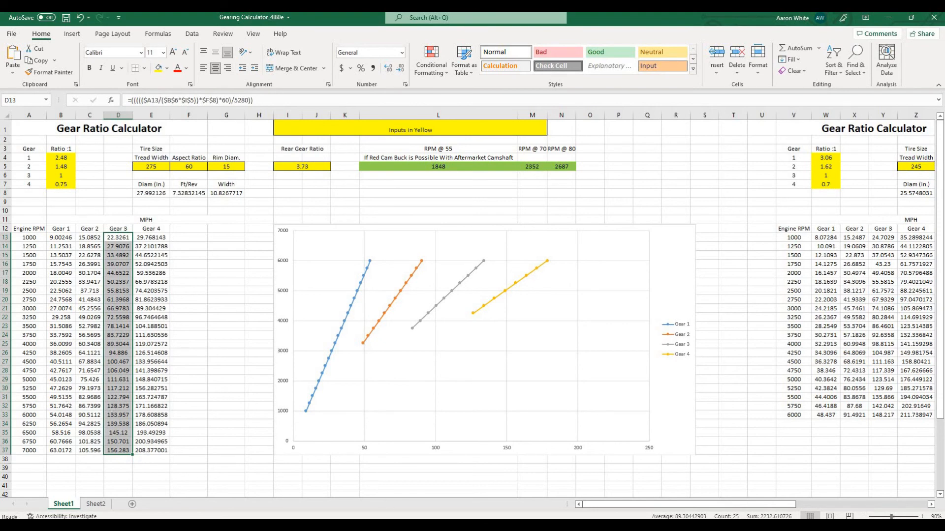
pyautogui.hotkey('alt', 'Tab')
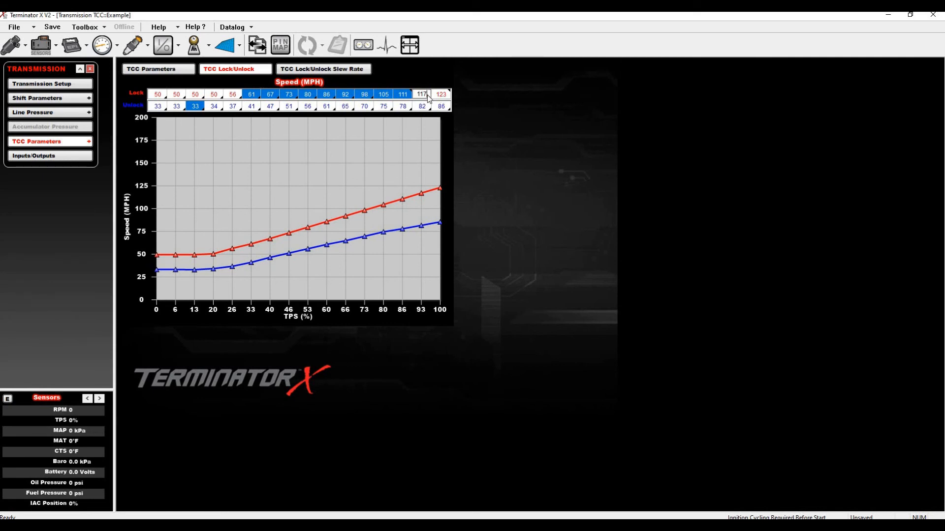
pyautogui.press('Right')
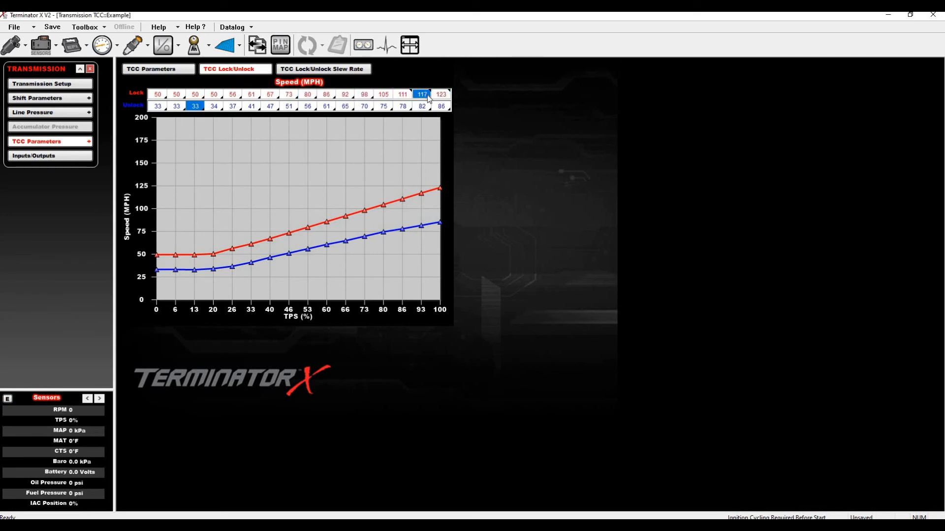
pyautogui.keyDown('shift'); pyautogui.click(441, 97); pyautogui.keyUp('shift')
pyautogui.click(408, 93)
pyautogui.write('122')
pyautogui.press('Return')
pyautogui.click(251, 92)
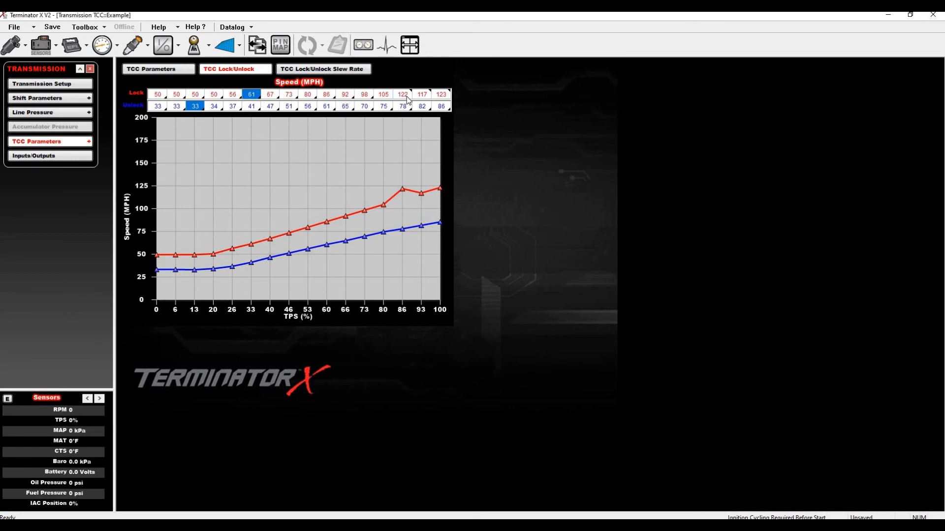
pyautogui.keyDown('shift'); pyautogui.click(406, 98); pyautogui.keyUp('shift')
pyautogui.hotkey('ctrl', 'i')
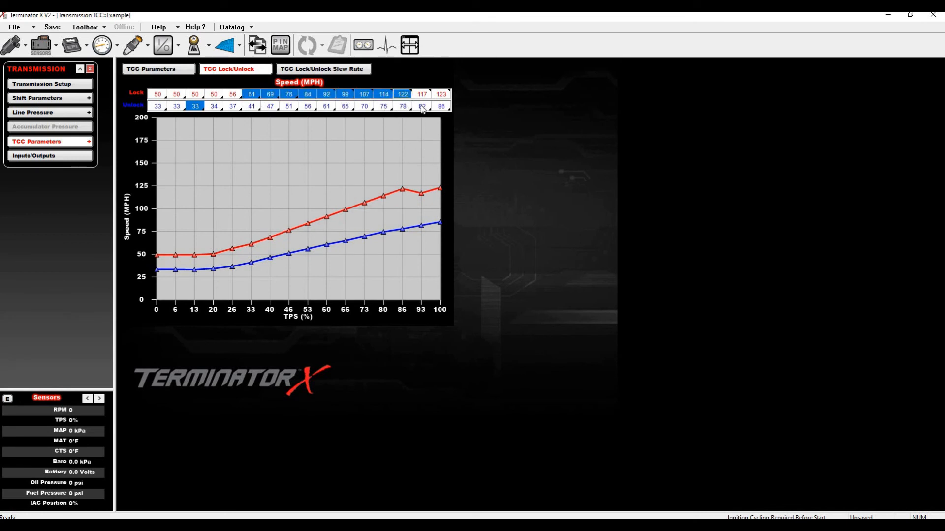
# Set the TCC lock speeds at 93% and 100% TPS to 120 MPH.
pyautogui.click(422, 95)
pyautogui.keyDown('shift'); pyautogui.click(441, 95); pyautogui.keyUp('shift')
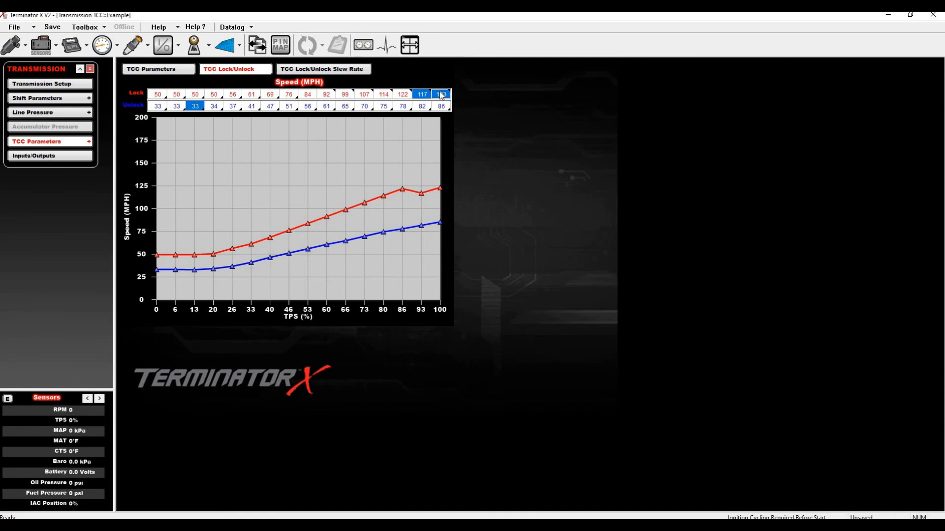
pyautogui.click(403, 95)
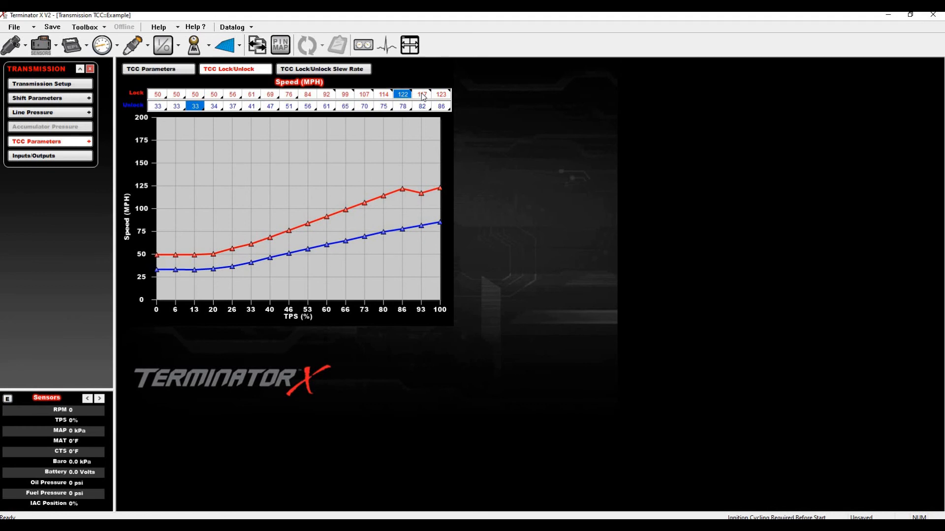
pyautogui.click(422, 96)
pyautogui.keyDown('shift'); pyautogui.click(441, 96); pyautogui.keyUp('shift')
pyautogui.write('120')
pyautogui.press('Return')
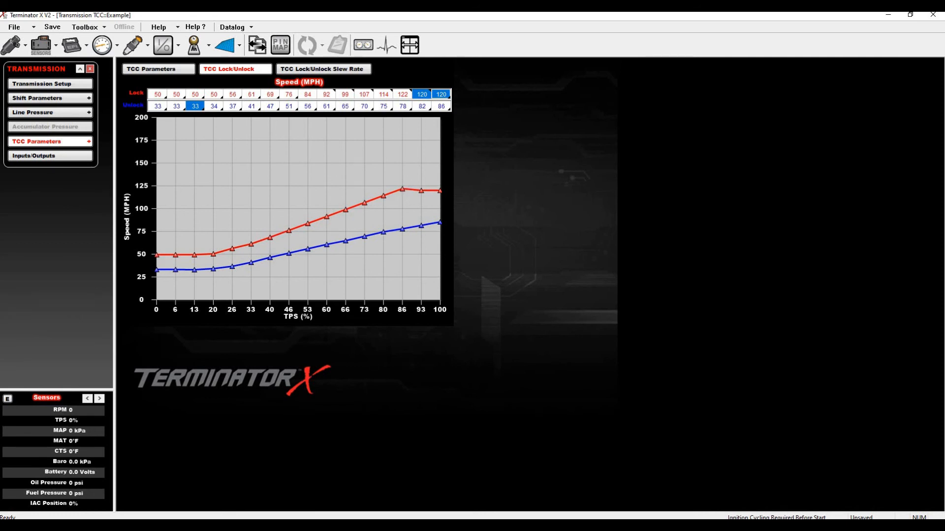
# Consult the Excel gear calculator and, back in Terminator X, lower the TCC unlock speeds at 93% and 100% TPS to 77 MPH.
pyautogui.moveTo(362, 526)
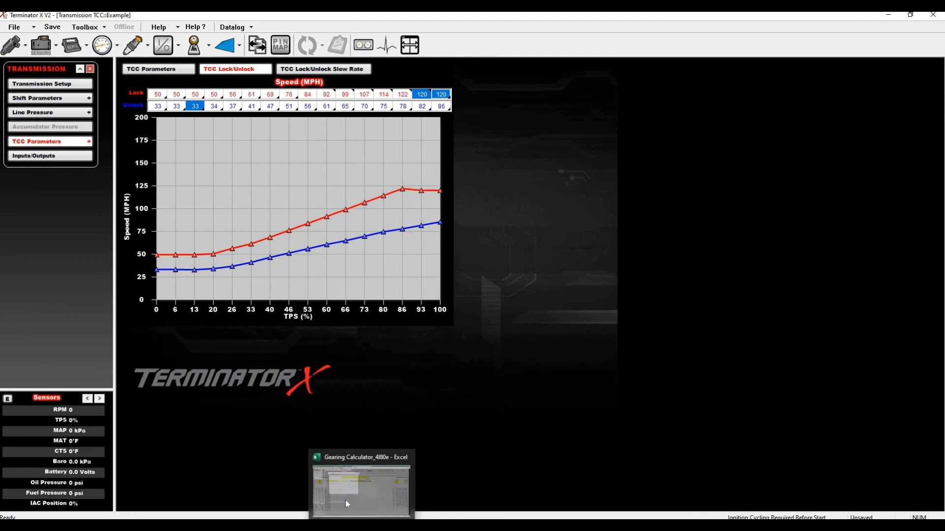
pyautogui.click(345, 501)
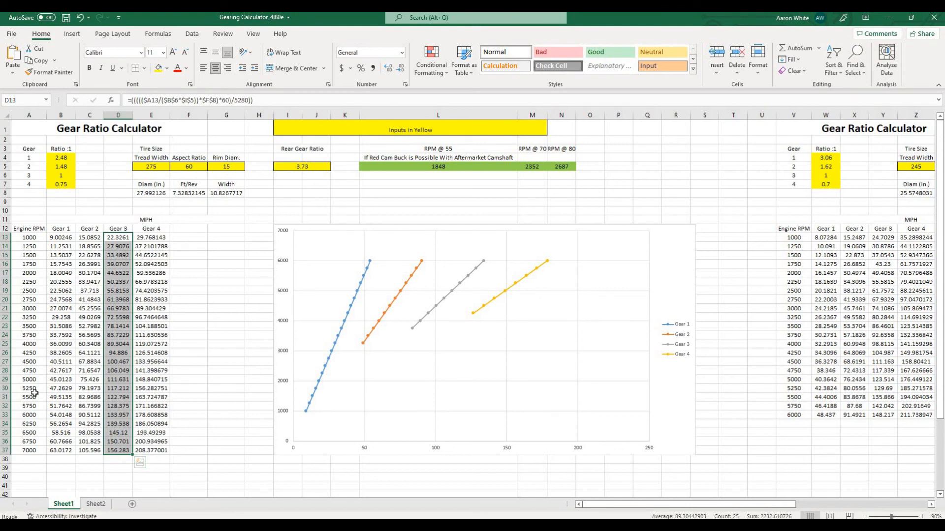
pyautogui.hotkey('alt', 'Tab')
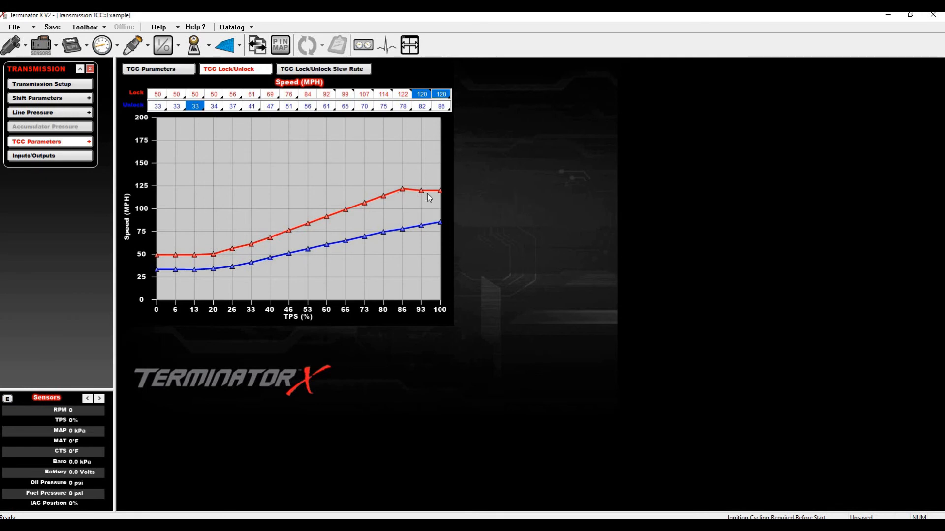
pyautogui.moveTo(427, 195)
pyautogui.moveTo(423, 226); pyautogui.dragTo(441, 235)
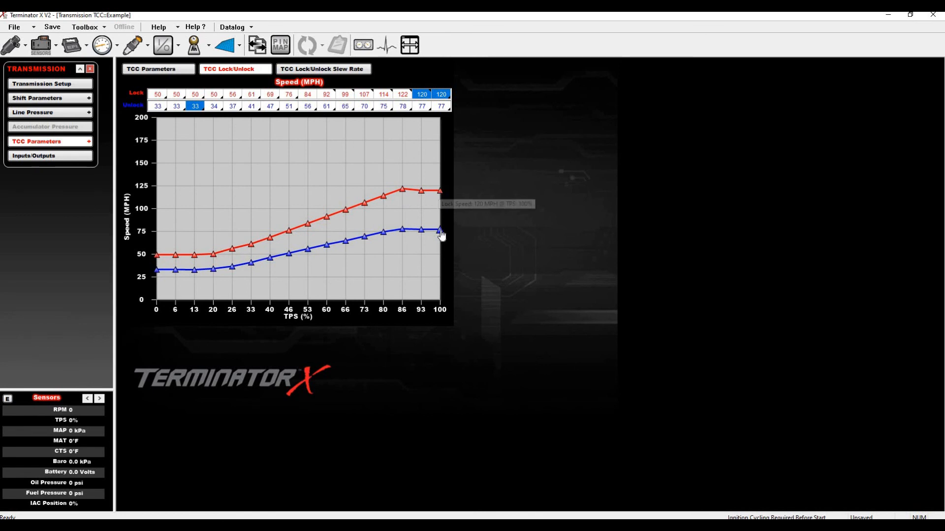
pyautogui.moveTo(442, 236)
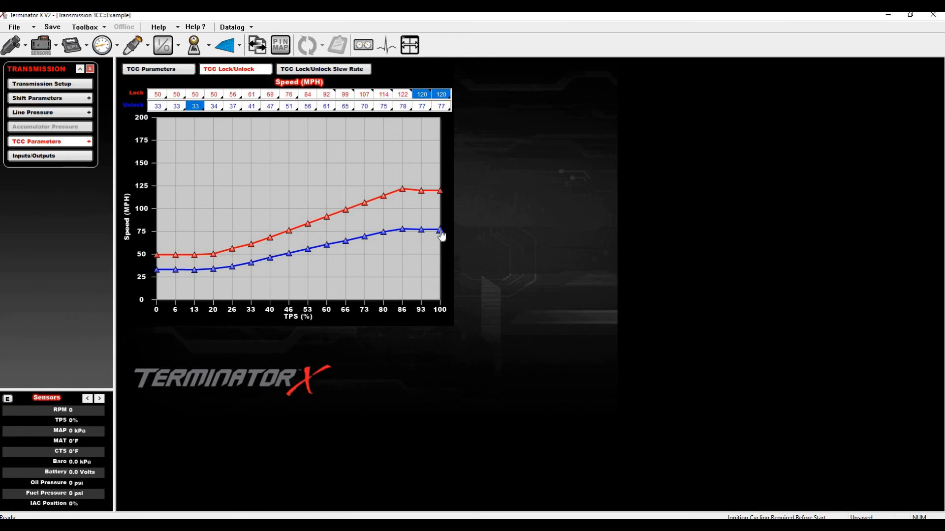
# Flatten both TCC curves from 73% to 100% TPS, with lock speeds of 94 to 96 MPH and unlock speeds of 58 to 60 MPH.
pyautogui.moveTo(365, 213)
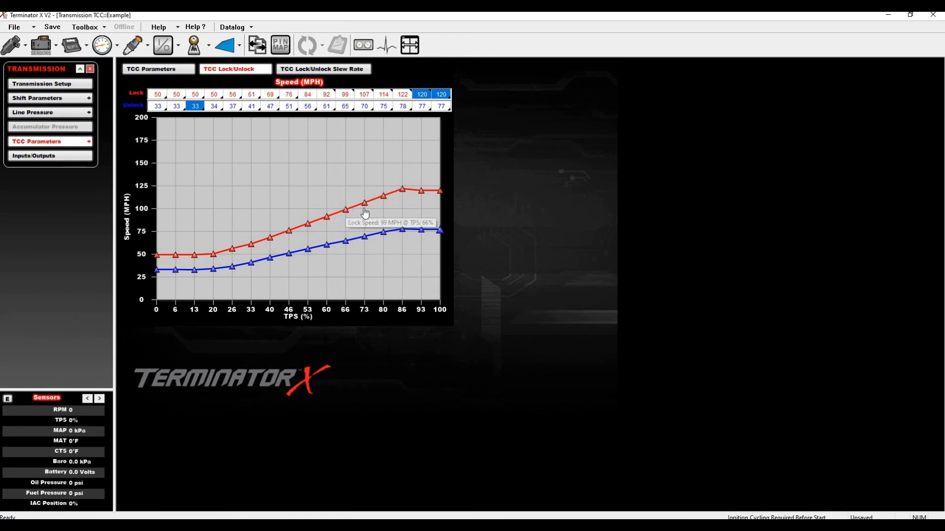
pyautogui.moveTo(365, 212); pyautogui.dragTo(363, 215)
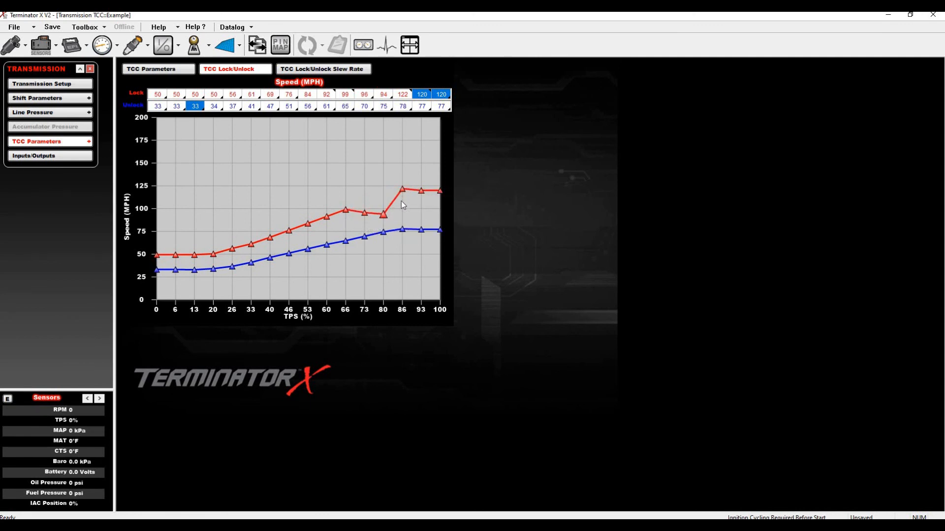
pyautogui.moveTo(403, 191)
pyautogui.mouseDown()
pyautogui.moveTo(403, 213)
pyautogui.moveTo(423, 206)
pyautogui.moveTo(424, 216)
pyautogui.moveTo(441, 217)
pyautogui.mouseUp()
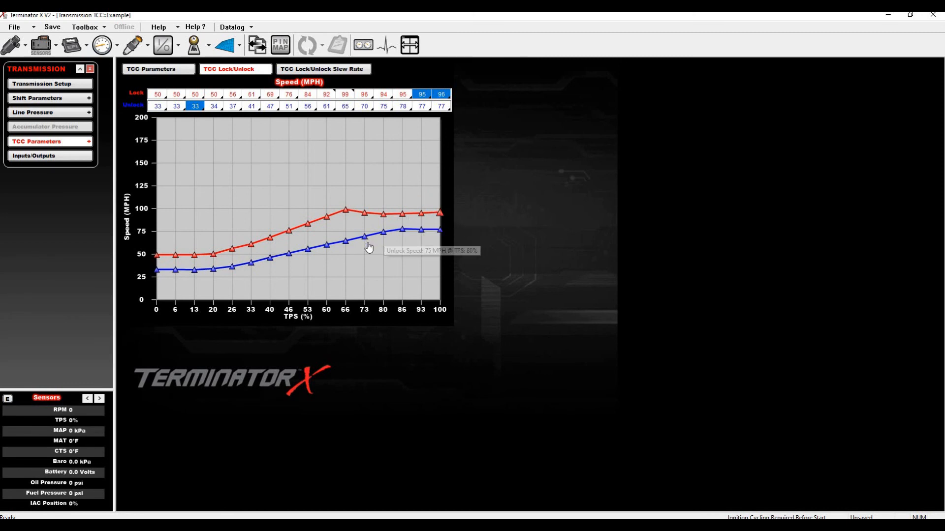
pyautogui.moveTo(368, 247)
pyautogui.mouseDown()
pyautogui.moveTo(420, 237)
pyautogui.moveTo(419, 251)
pyautogui.moveTo(439, 248)
pyautogui.mouseUp()
pyautogui.click(385, 239)
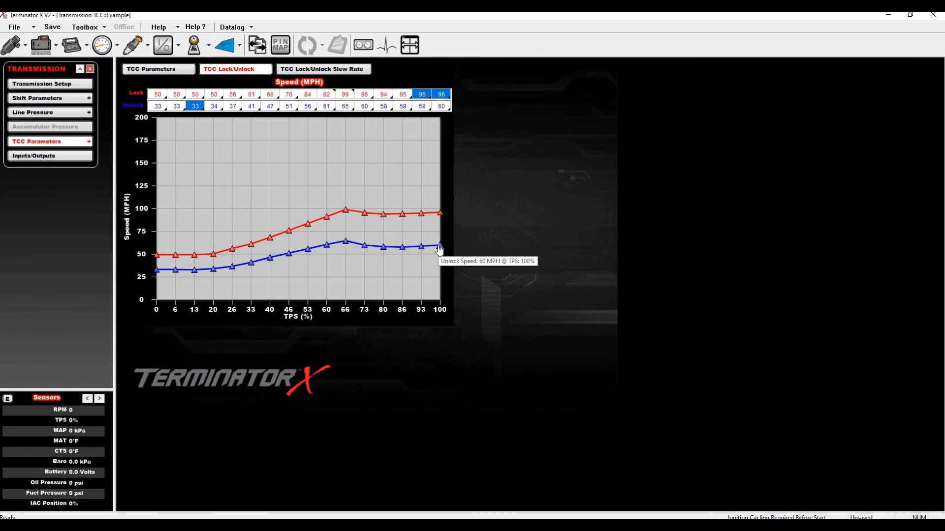
# Raise the TCC lock speeds to 100 MPH at 66% TPS, 124 MPH at 73% and 149 MPH at 80%.
pyautogui.click(348, 210)
pyautogui.moveTo(364, 213)
pyautogui.mouseDown()
pyautogui.moveTo(365, 186)
pyautogui.moveTo(384, 190)
pyautogui.moveTo(383, 165)
pyautogui.mouseUp()
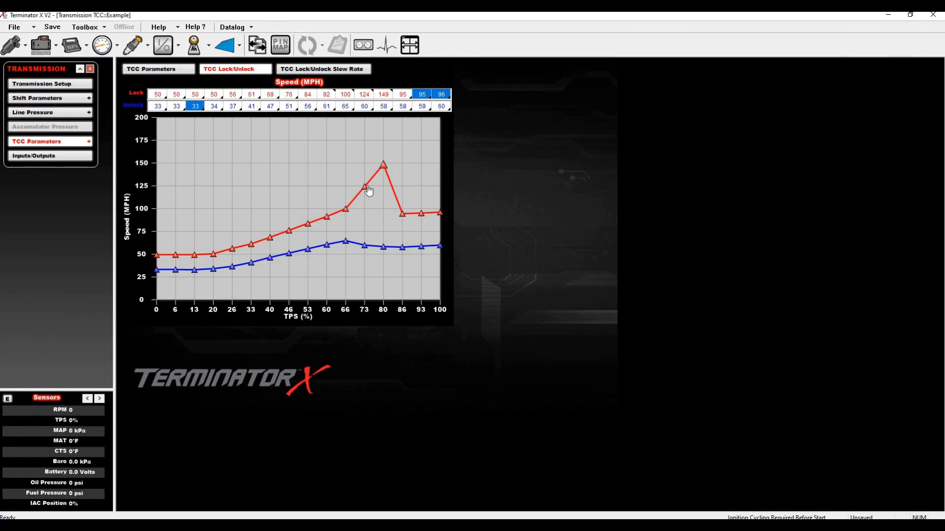
pyautogui.moveTo(368, 191)
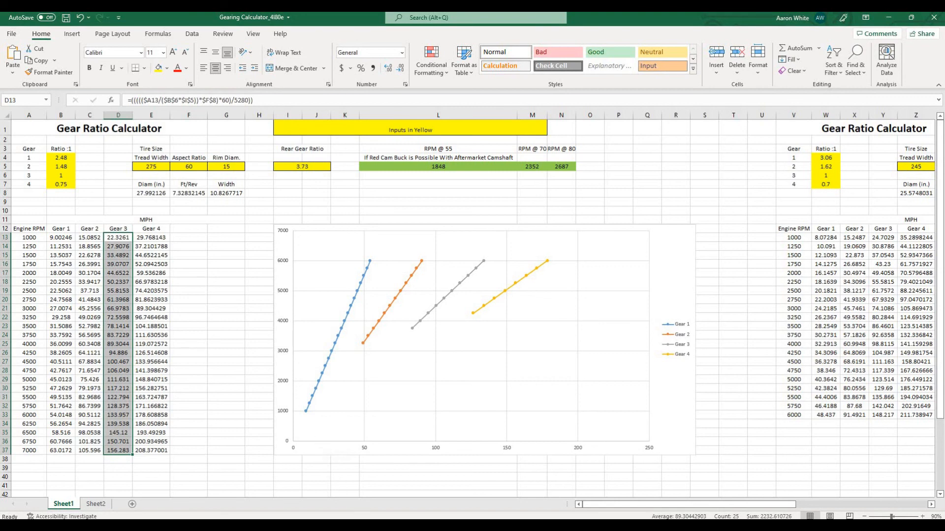
# In Terminator X, from 73% to 100% TPS set TCC lock speeds to 108, 117, 129, 142, 157 MPH and unlock to 73, 79, 86, 94, 103 MPH.
pyautogui.hotkey('alt', 'Tab')
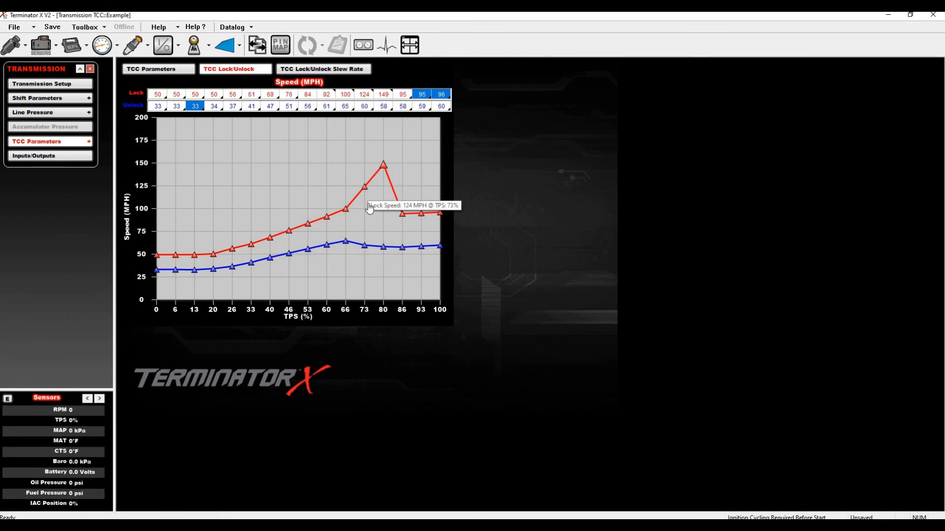
pyautogui.moveTo(365, 189); pyautogui.dragTo(368, 210)
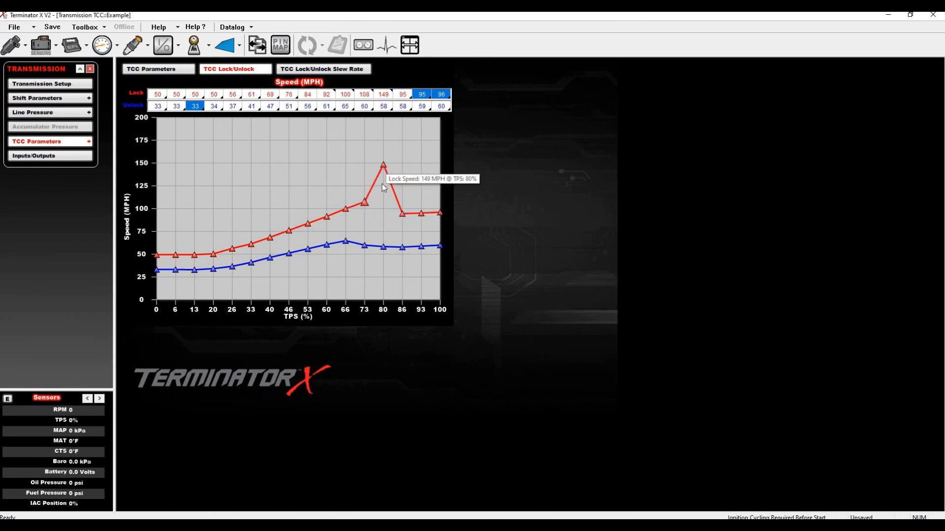
pyautogui.moveTo(384, 170)
pyautogui.mouseDown()
pyautogui.moveTo(384, 197)
pyautogui.moveTo(403, 183)
pyautogui.mouseUp()
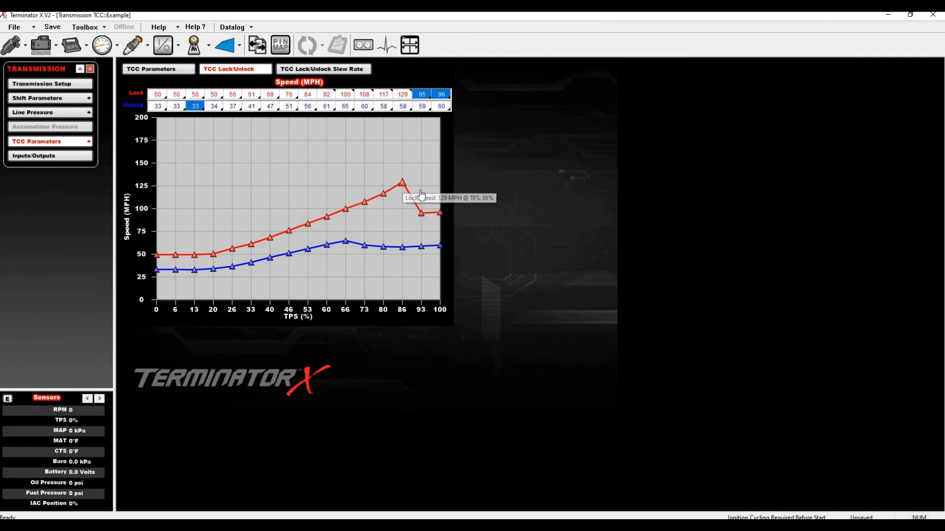
pyautogui.moveTo(422, 215); pyautogui.dragTo(421, 171)
pyautogui.moveTo(440, 212); pyautogui.dragTo(440, 157)
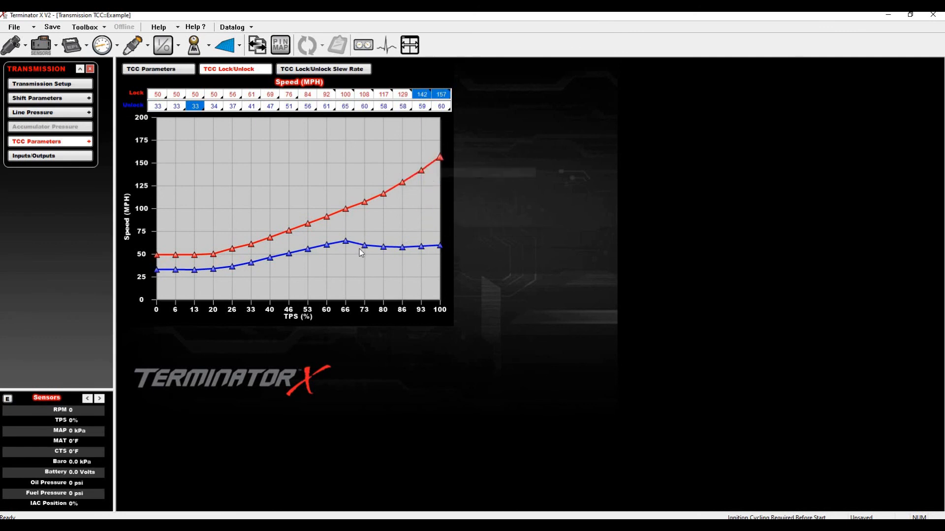
pyautogui.moveTo(364, 245)
pyautogui.mouseDown()
pyautogui.moveTo(365, 228)
pyautogui.moveTo(407, 234)
pyautogui.moveTo(420, 215)
pyautogui.mouseUp()
pyautogui.moveTo(441, 247); pyautogui.dragTo(442, 216)
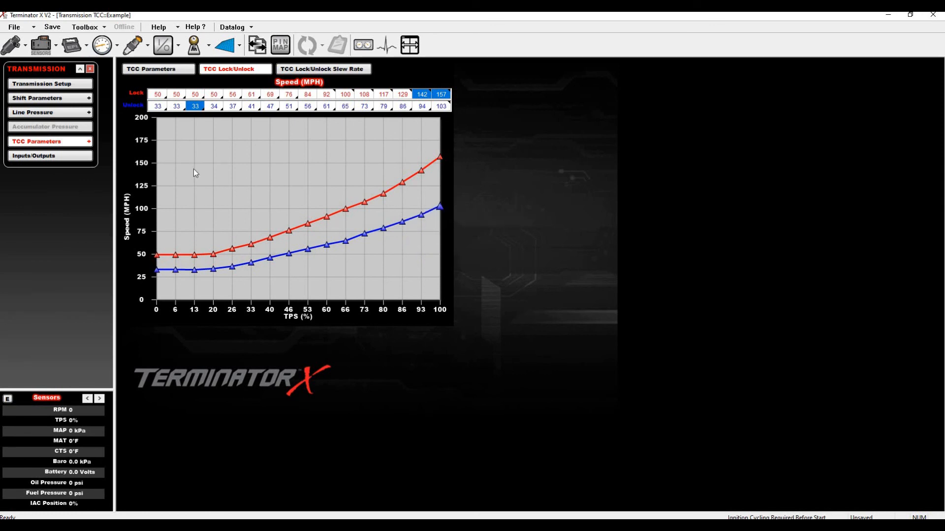
# Set the Maximum TPS TCC deactivation limit to 60% in the TCC parameters.
pyautogui.click(47, 101)
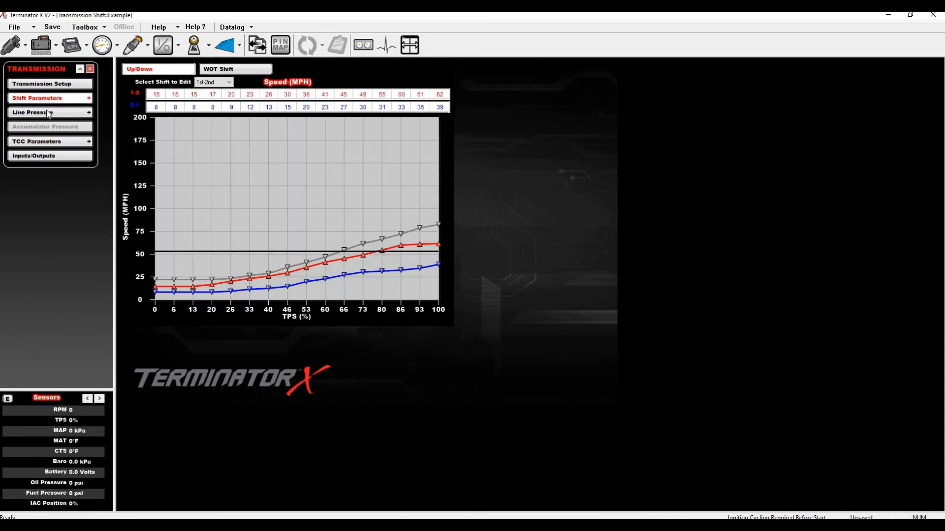
pyautogui.click(51, 84)
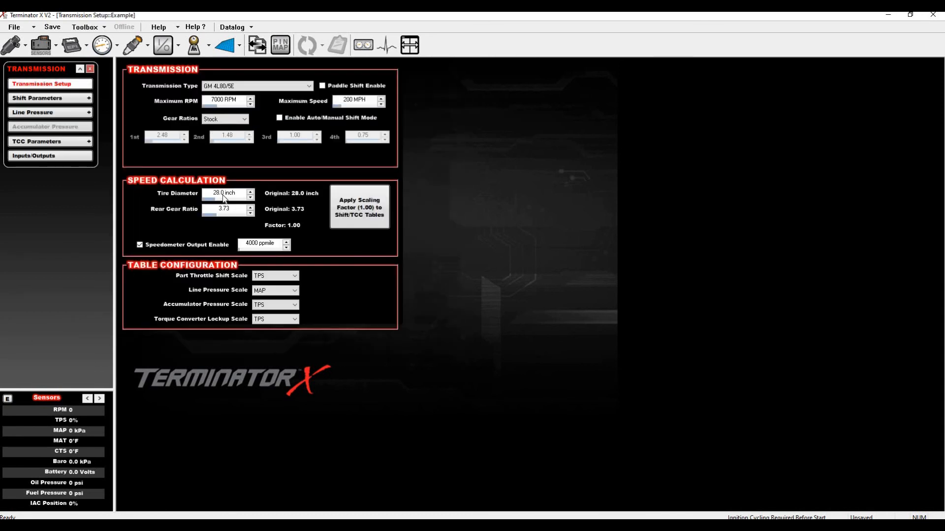
pyautogui.click(62, 141)
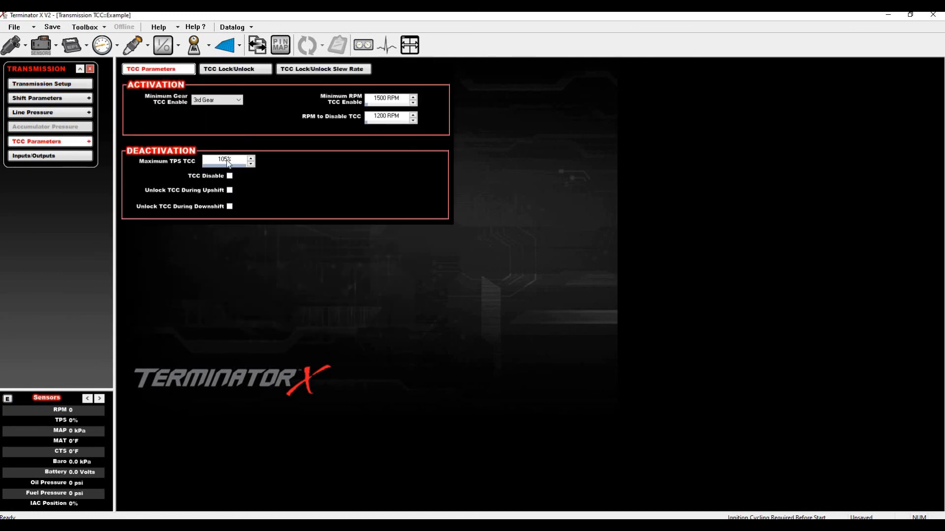
pyautogui.doubleClick(225, 160)
pyautogui.write('50')
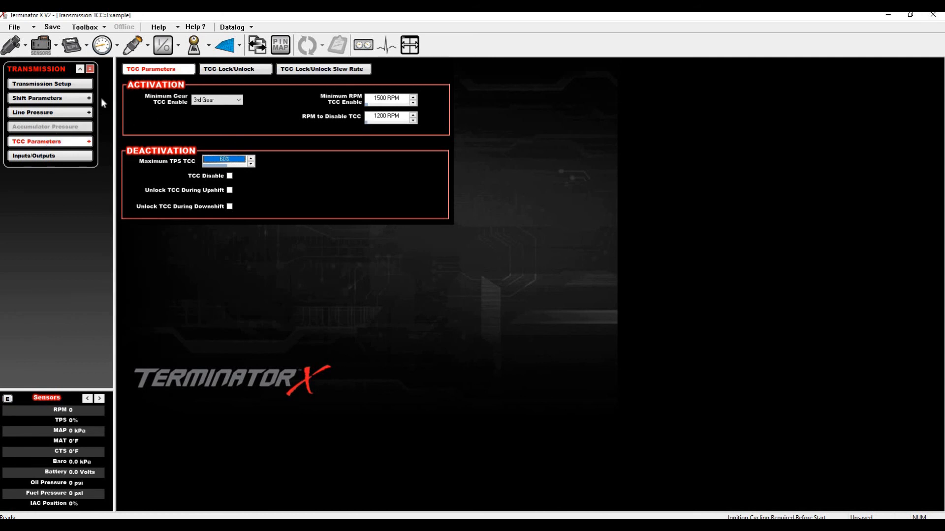
# Review the transmission setup and open the WOT shift settings.
pyautogui.click(65, 97)
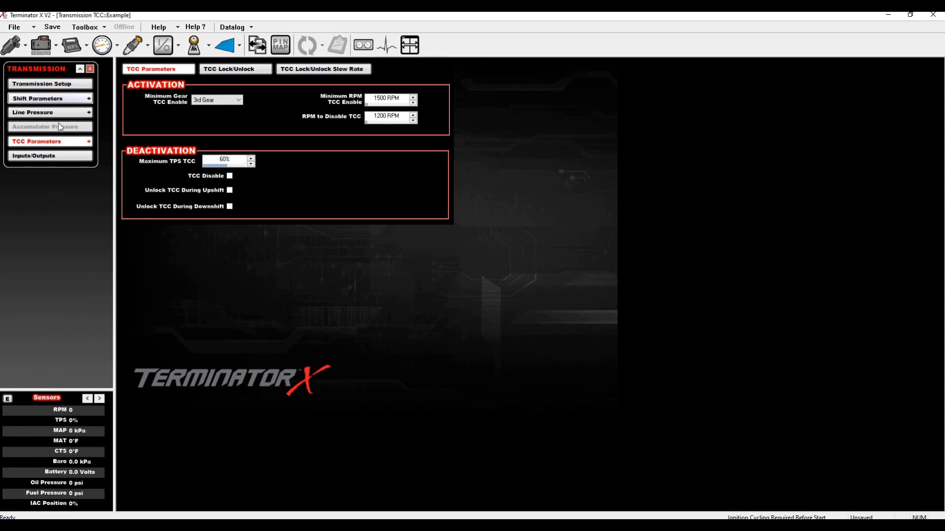
pyautogui.click(60, 86)
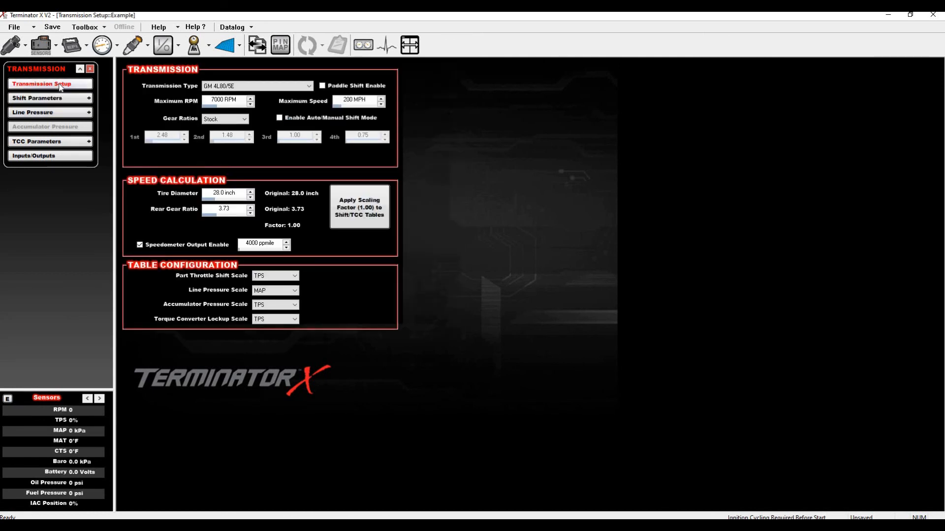
pyautogui.click(57, 99)
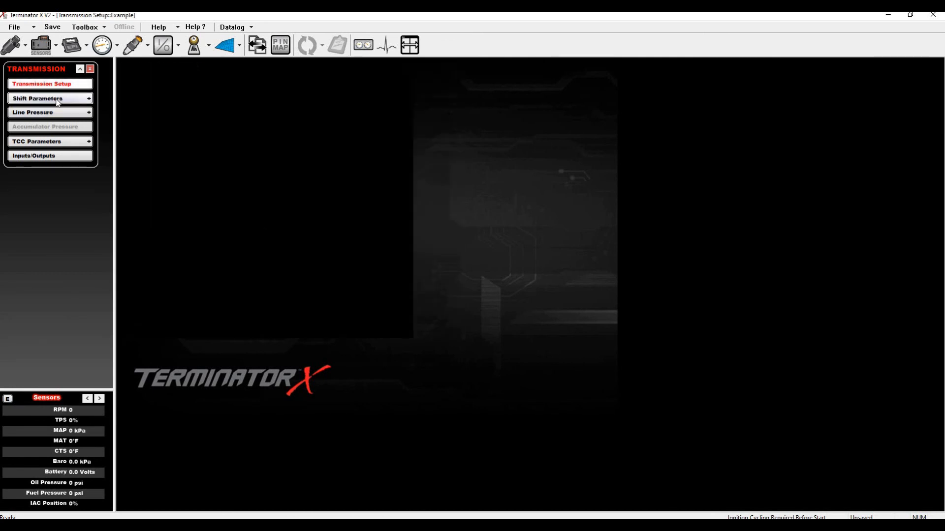
pyautogui.click(222, 72)
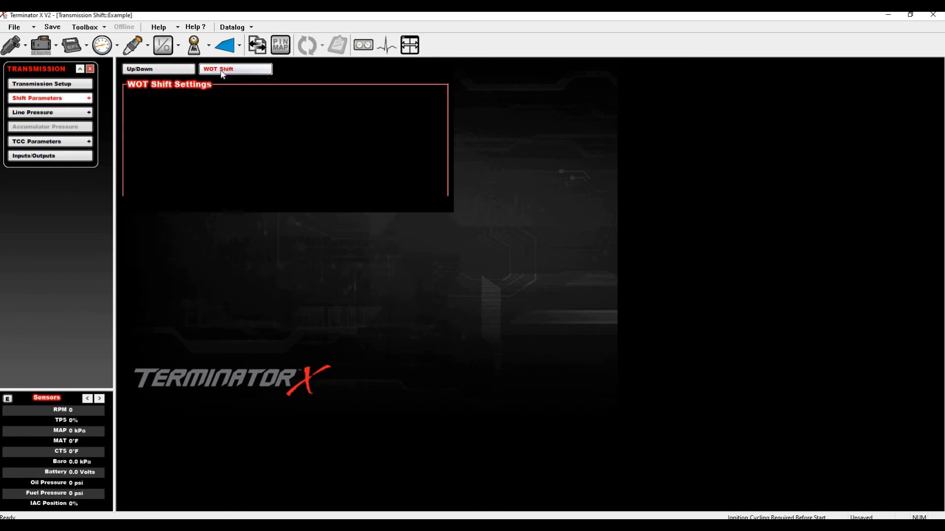